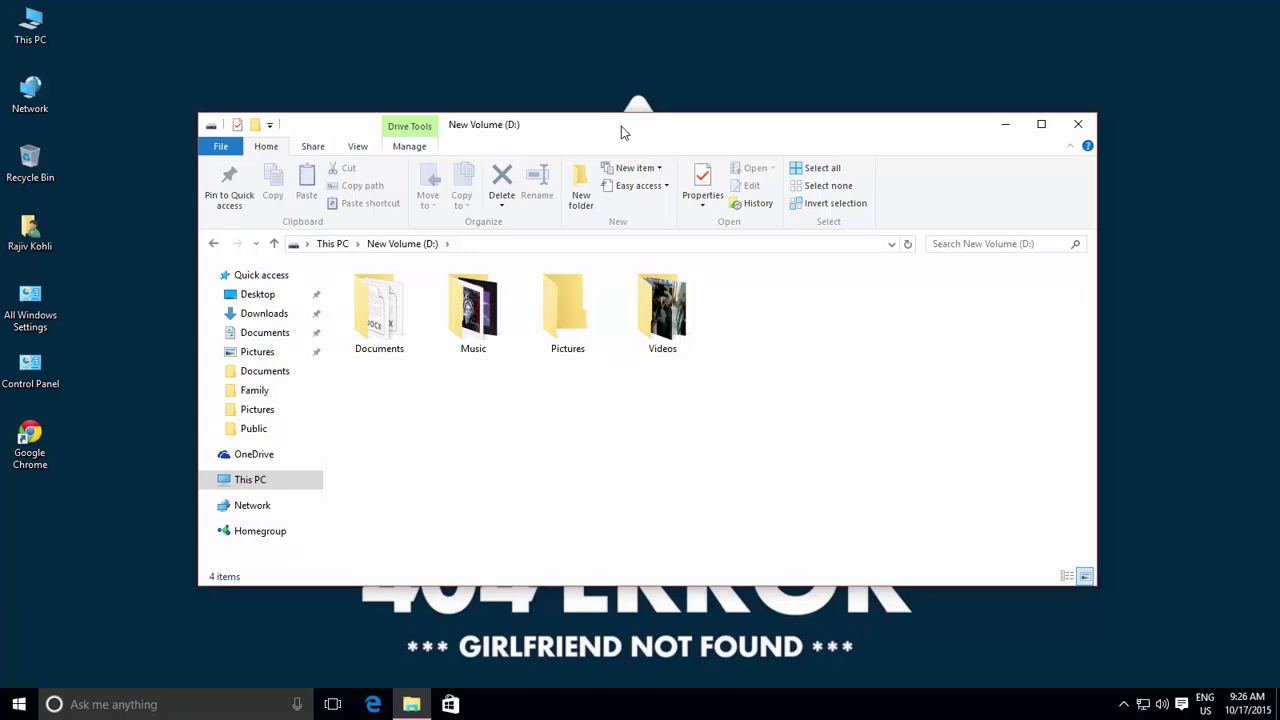
Open the Family folder inside Pictures on New Volume (D:) and maximize the window
{"action": "double_click", "coordinate": [562, 312]}
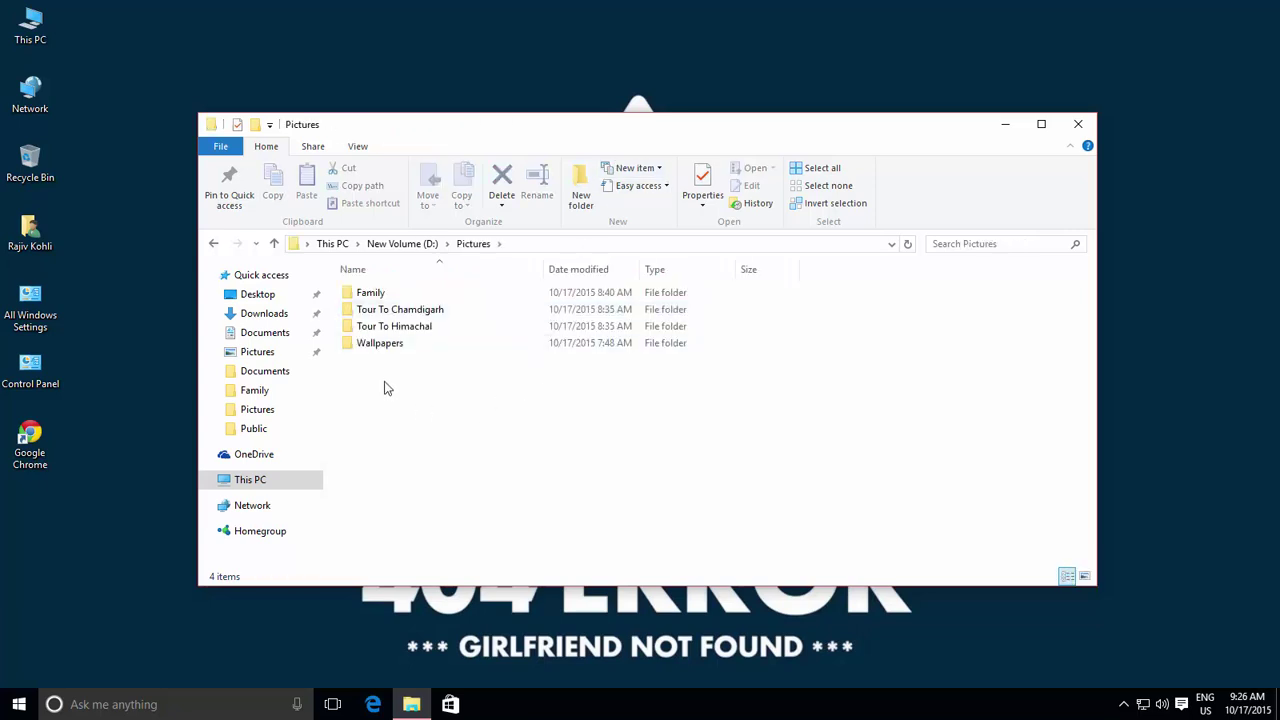
{"action": "double_click", "coordinate": [371, 294]}
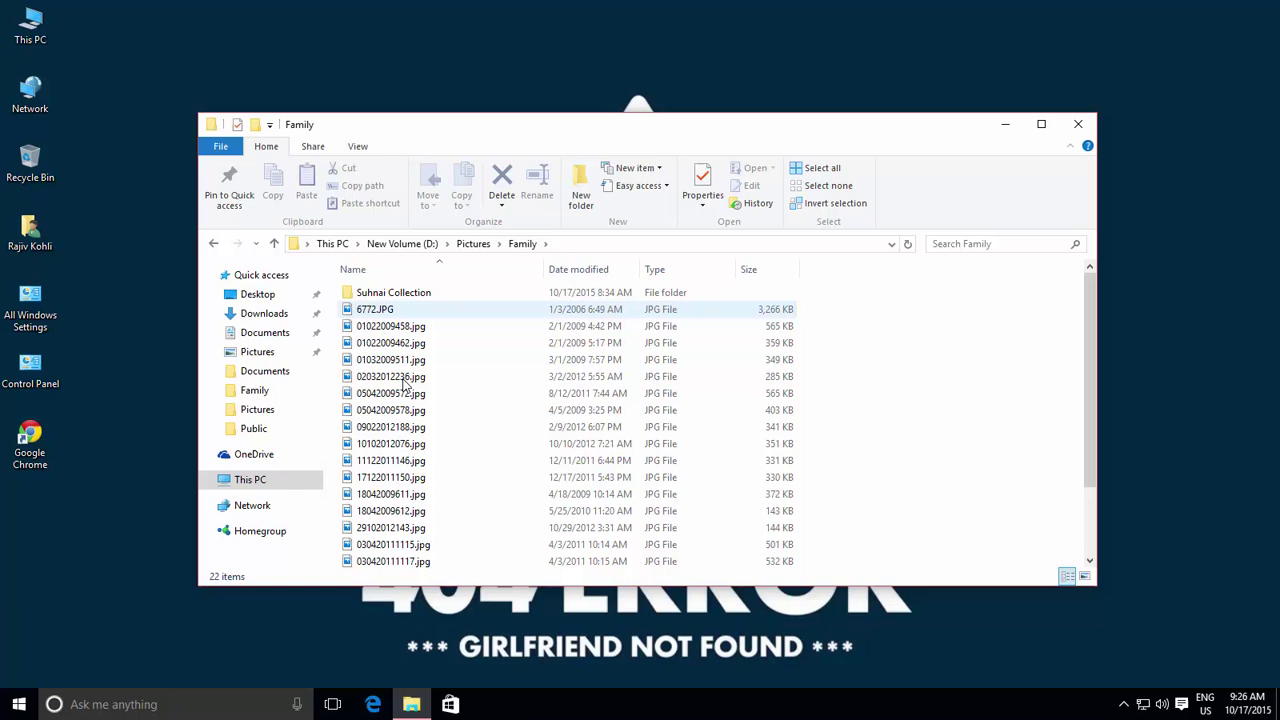
{"action": "scroll", "coordinate": [462, 400], "scroll_direction": "down", "scroll_amount": 2}
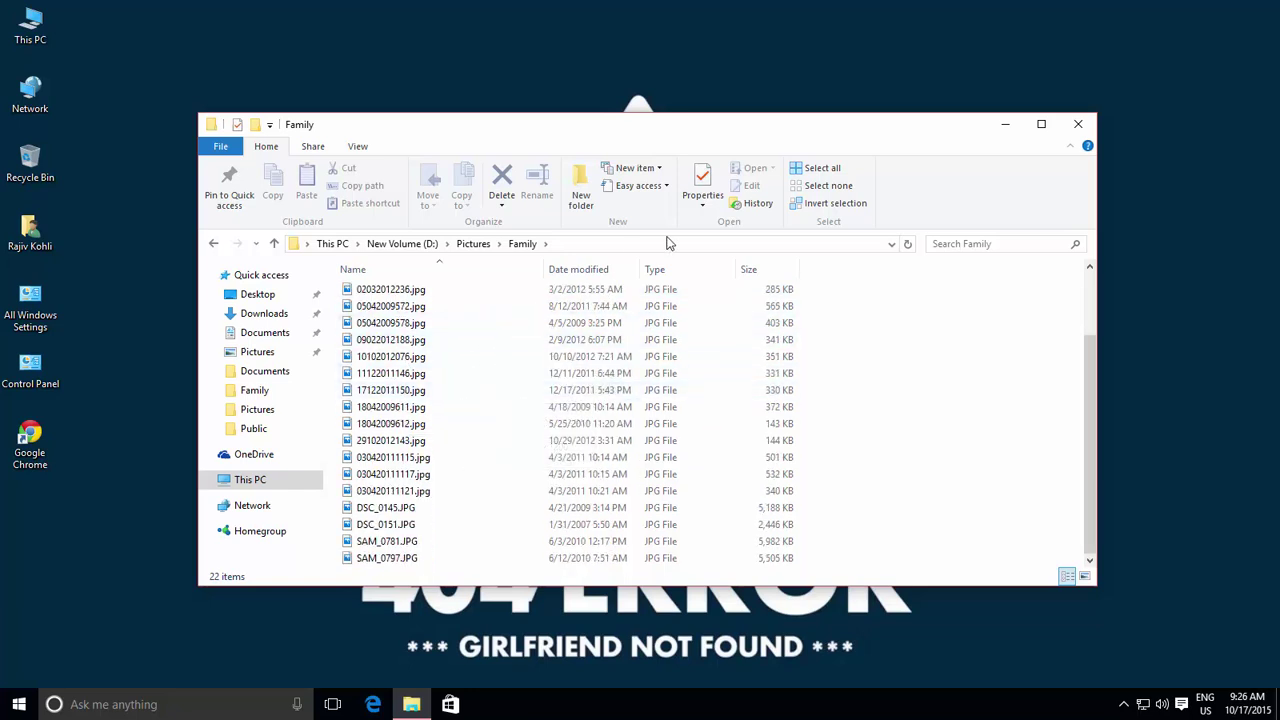
{"action": "left_click", "coordinate": [1041, 124]}
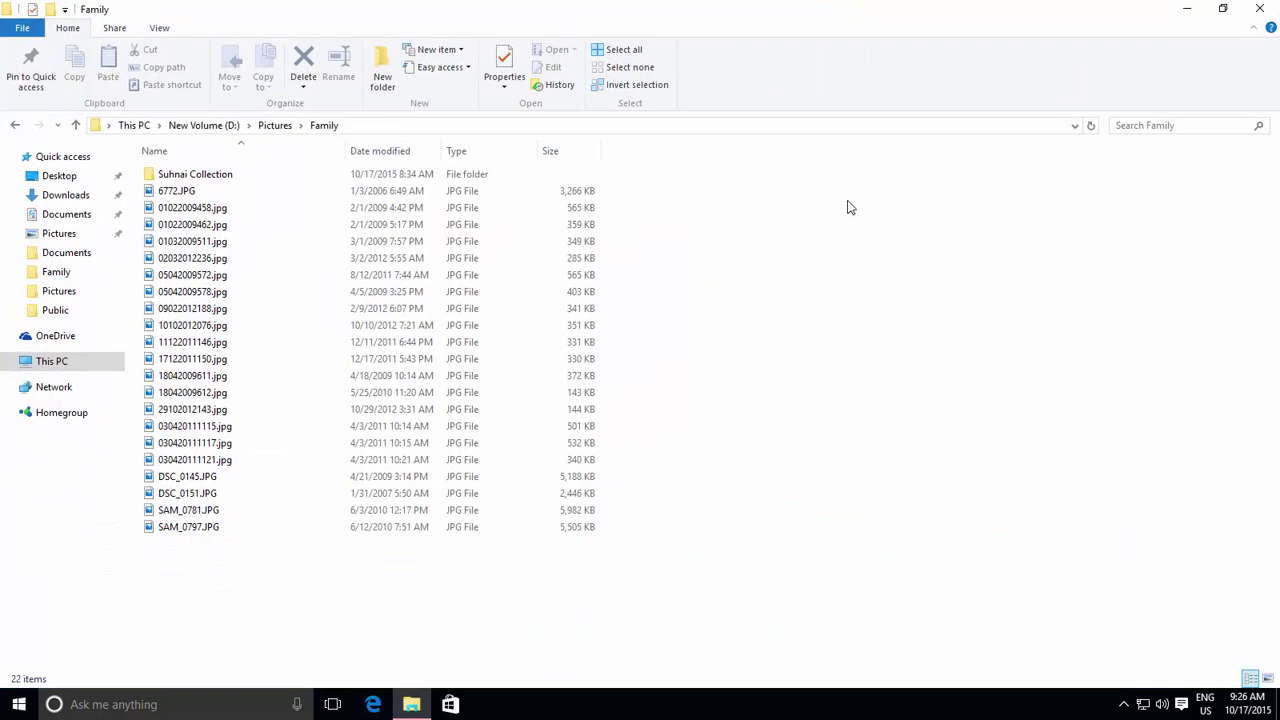
Switch the Family folder's layout to Large icons
{"action": "left_click", "coordinate": [160, 28]}
{"action": "left_click", "coordinate": [189, 51]}
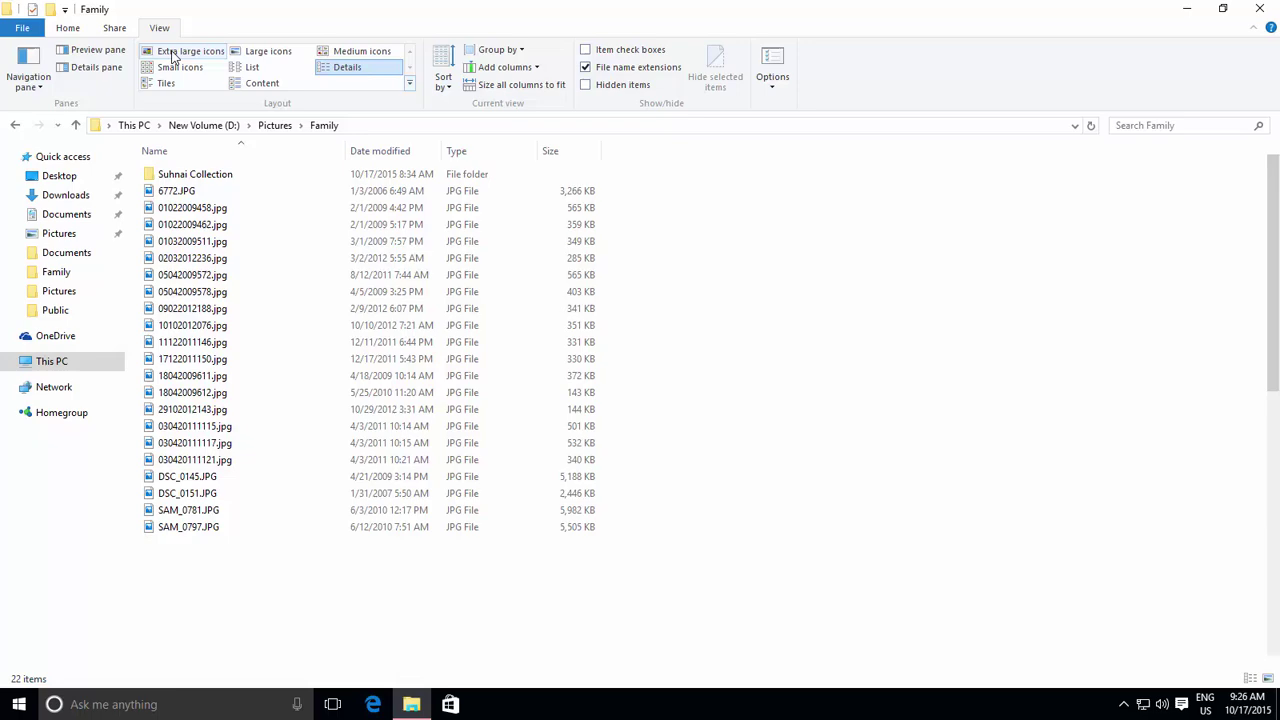
{"action": "left_click", "coordinate": [245, 55]}
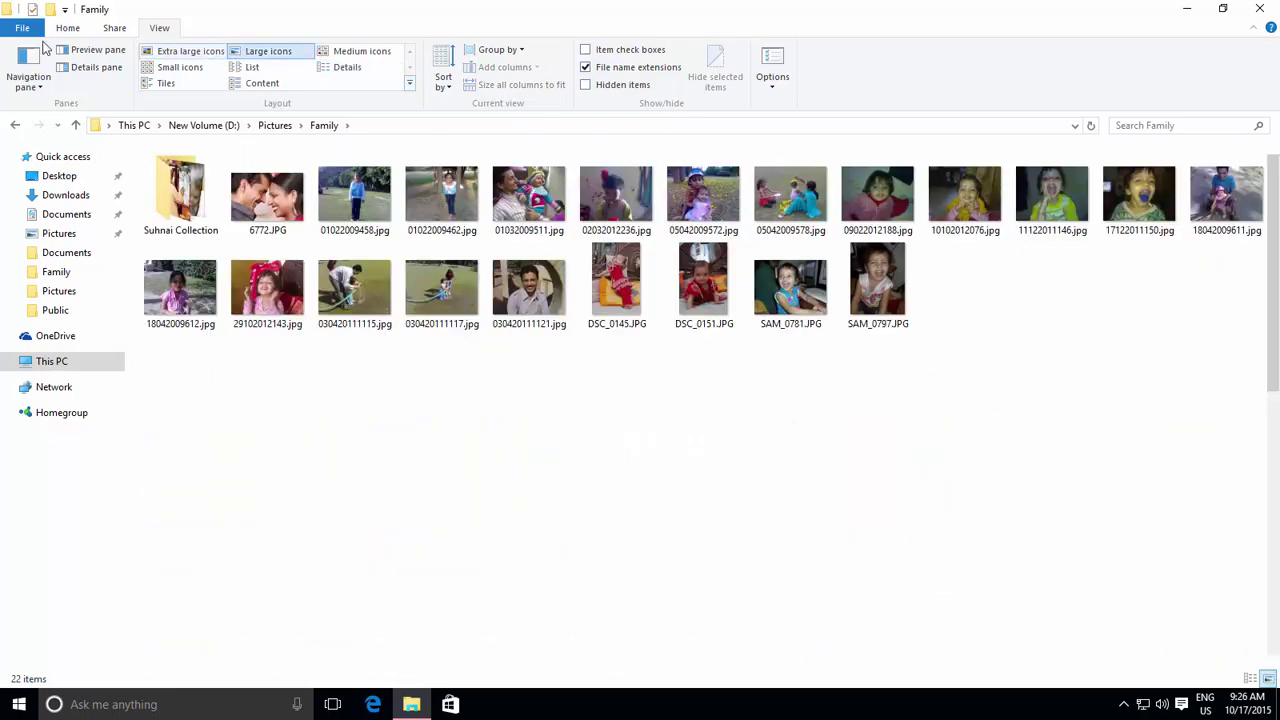
Open the Tour To Chamdigarh folder, try larger icon layouts for its files, and restore the Details layout
{"action": "left_click", "coordinate": [15, 125]}
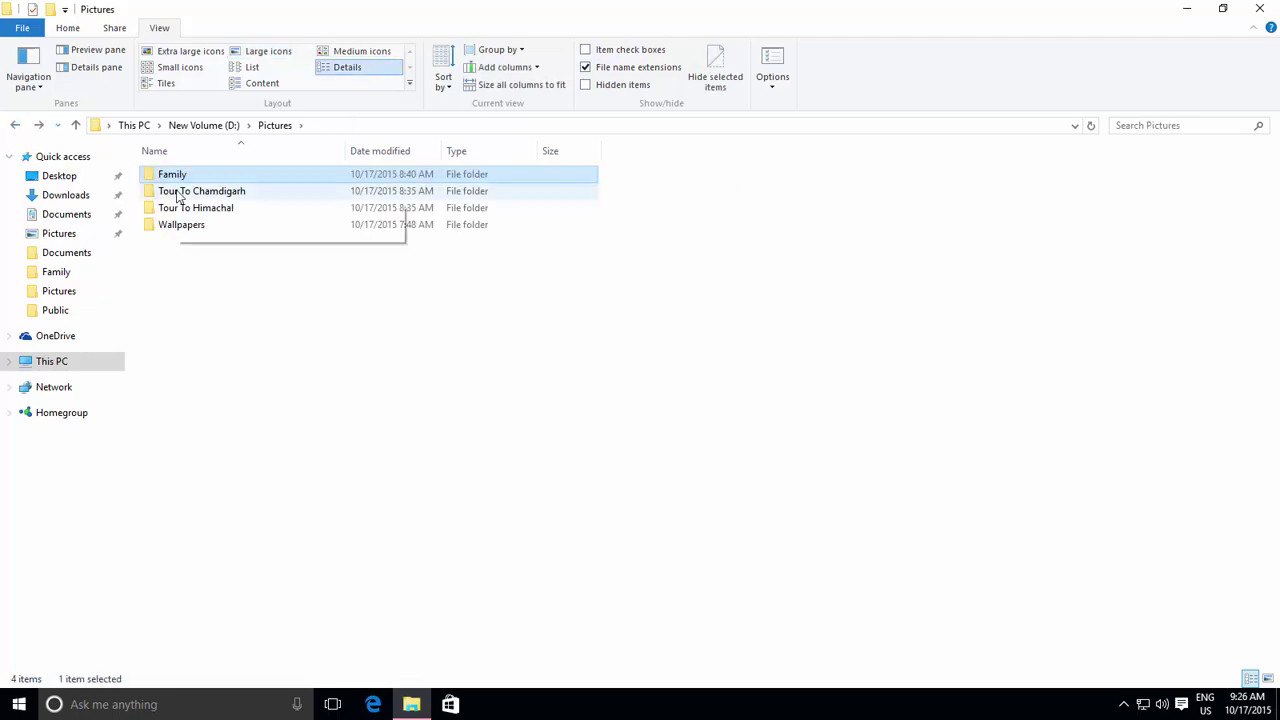
{"action": "double_click", "coordinate": [177, 192]}
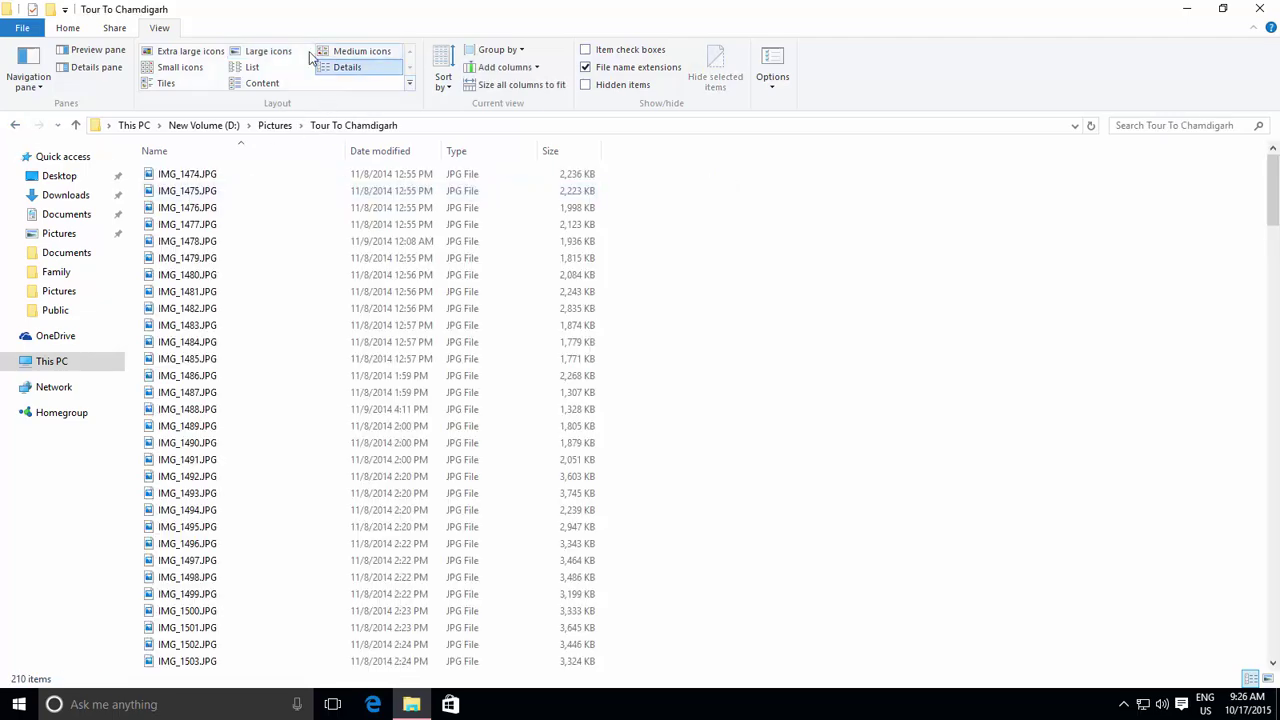
{"action": "left_click", "coordinate": [252, 51]}
{"action": "left_click", "coordinate": [205, 51]}
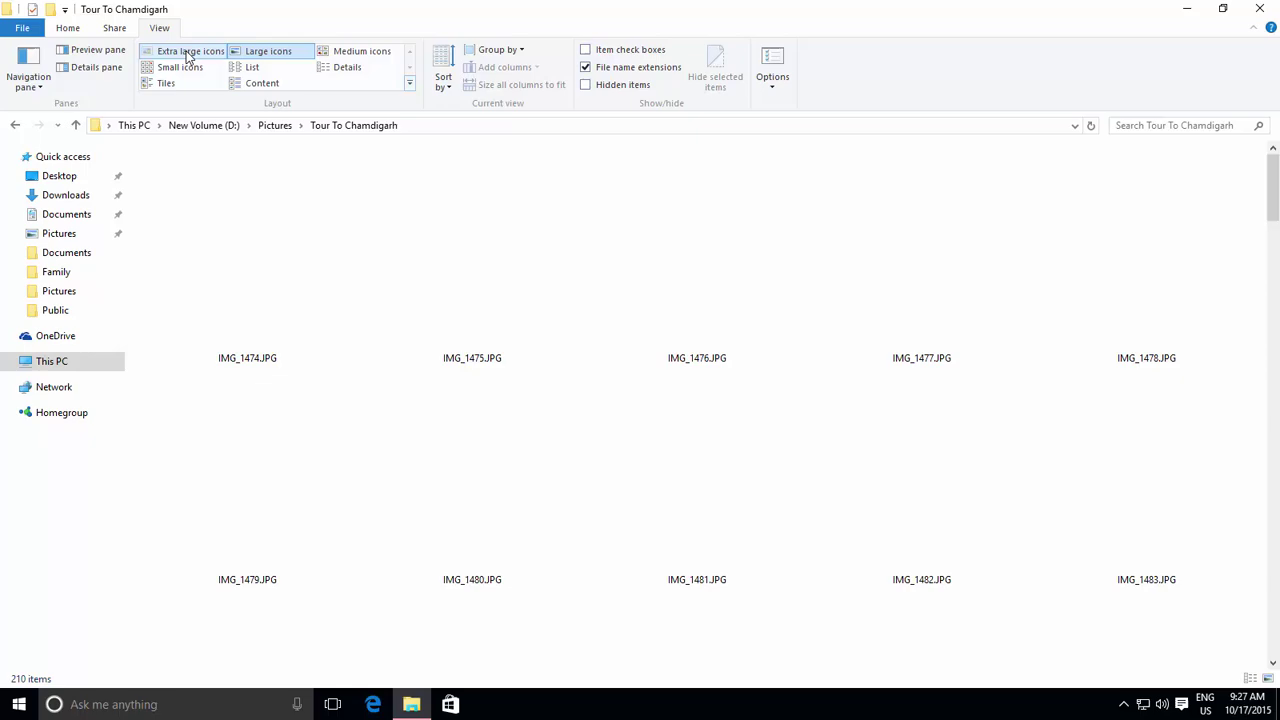
{"action": "left_click", "coordinate": [250, 67]}
{"action": "left_click", "coordinate": [340, 67]}
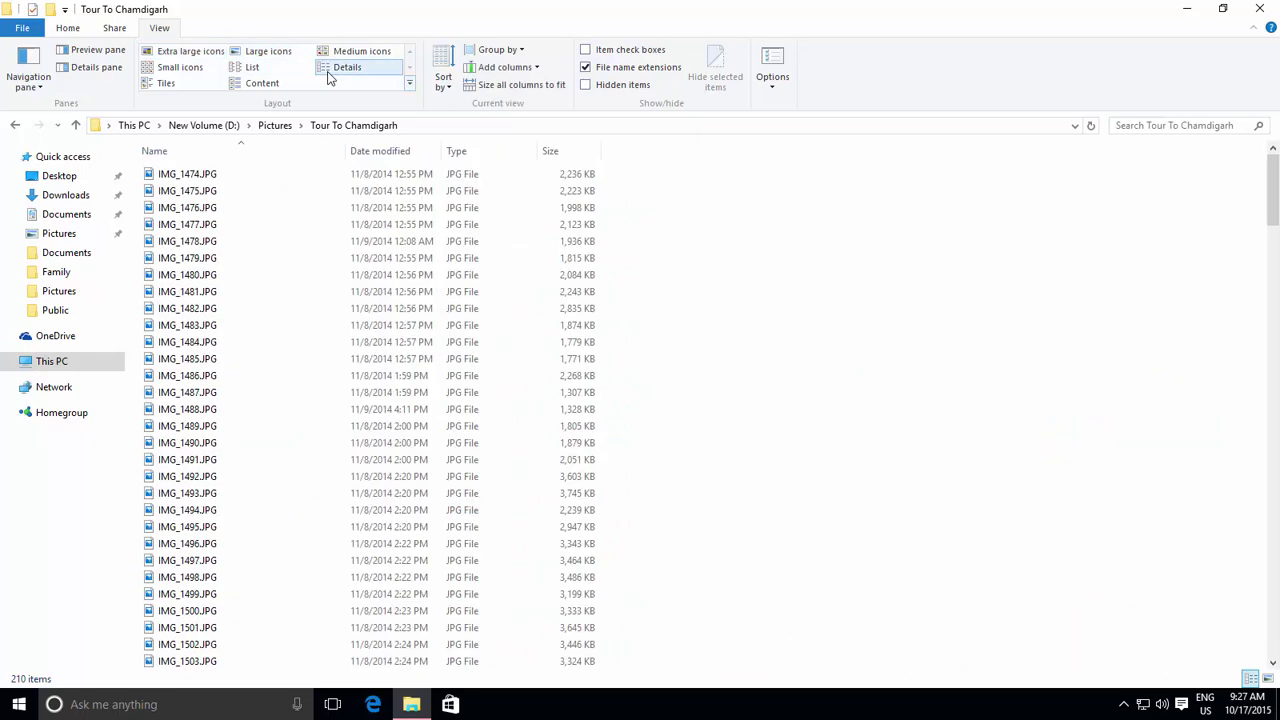
Optimize the Pictures folder on New Volume (D:) for Pictures in its properties, applying the template to all subfolders
{"action": "left_click", "coordinate": [274, 125]}
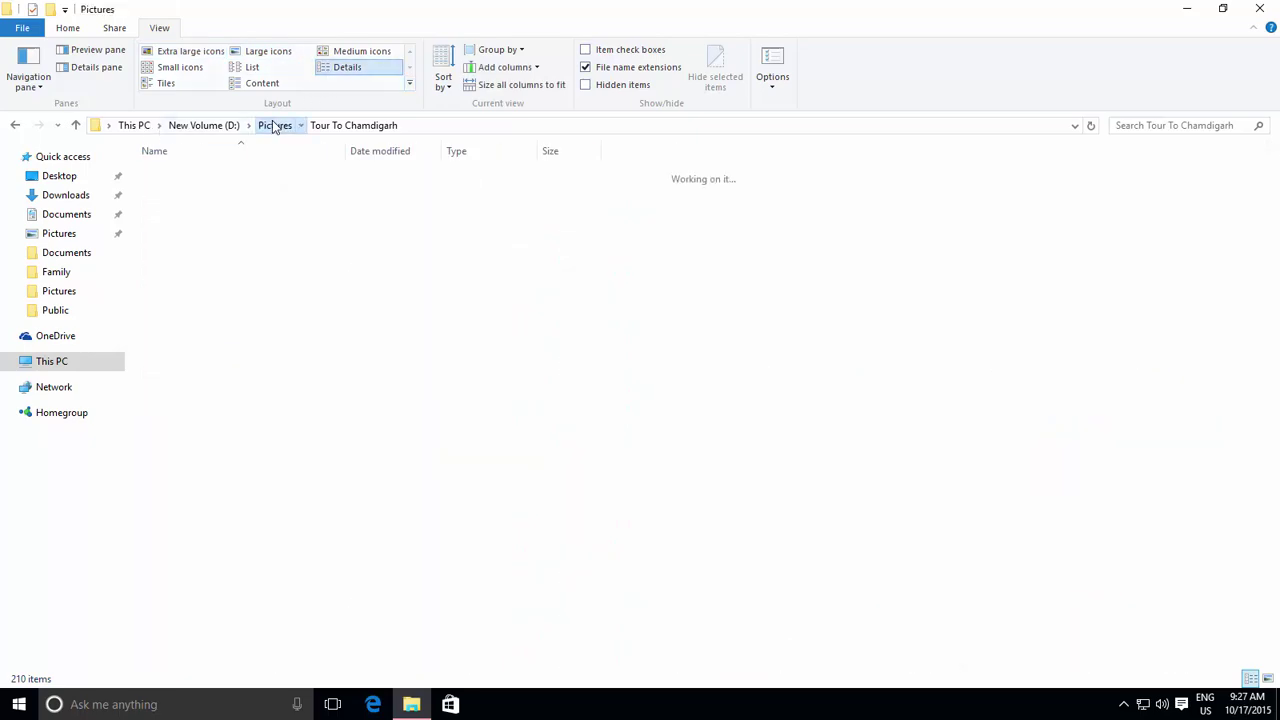
{"action": "left_click", "coordinate": [224, 126]}
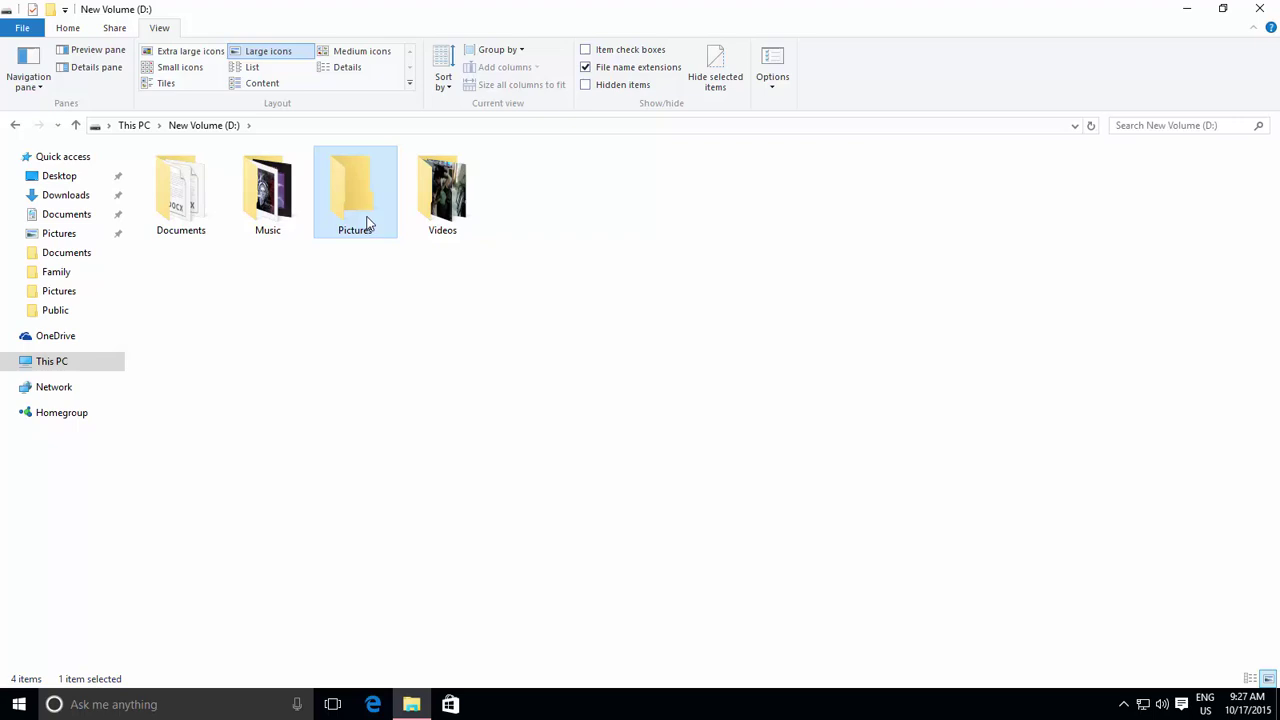
{"action": "mouse_move", "coordinate": [366, 221]}
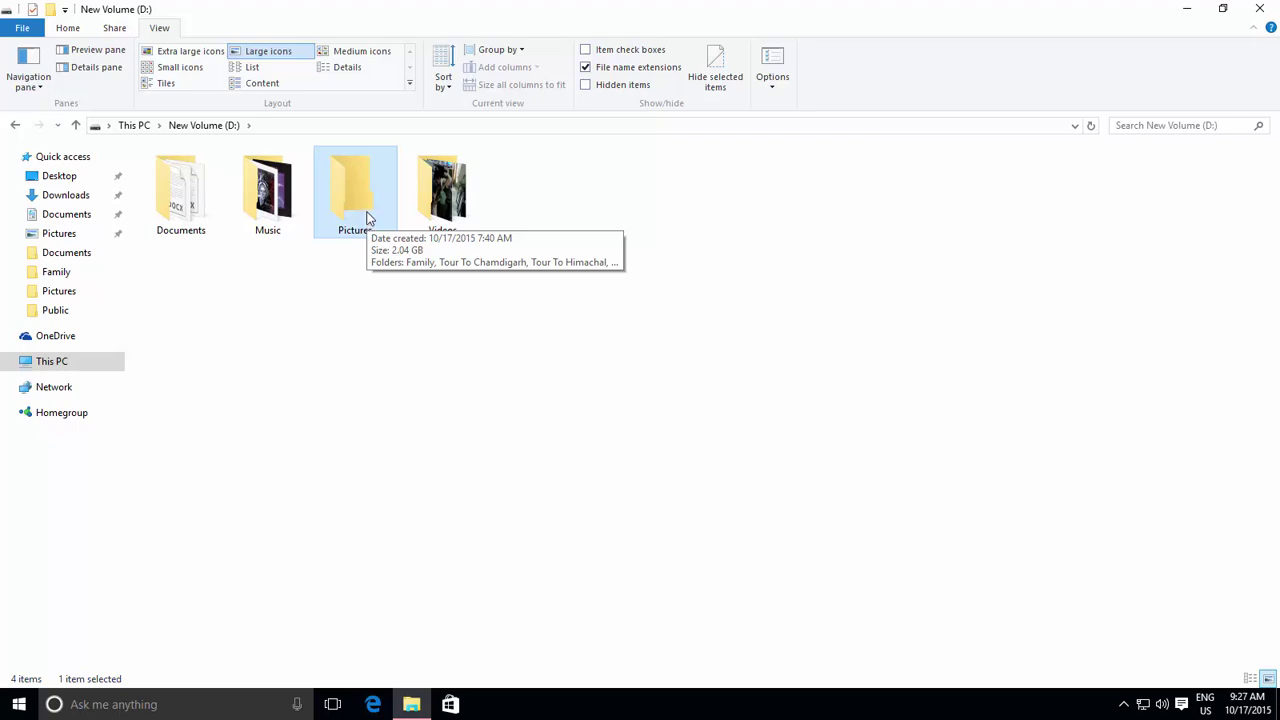
{"action": "right_click", "coordinate": [367, 219]}
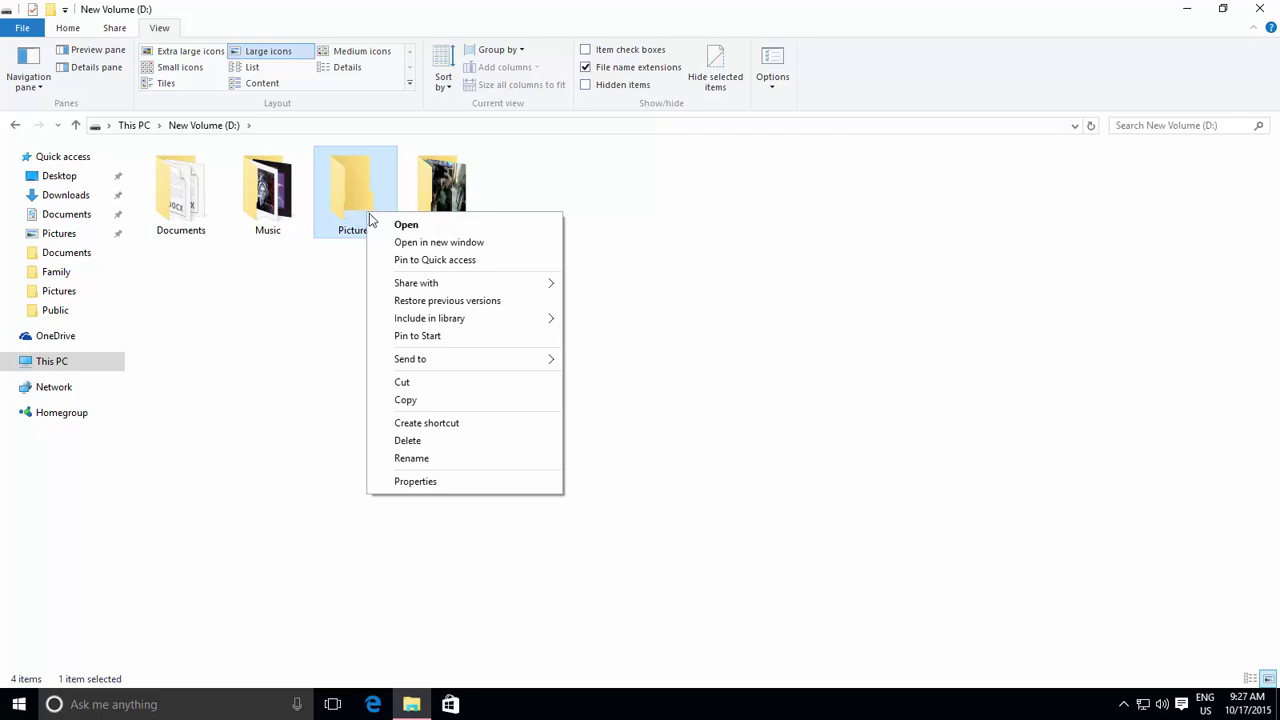
{"action": "left_click", "coordinate": [418, 481]}
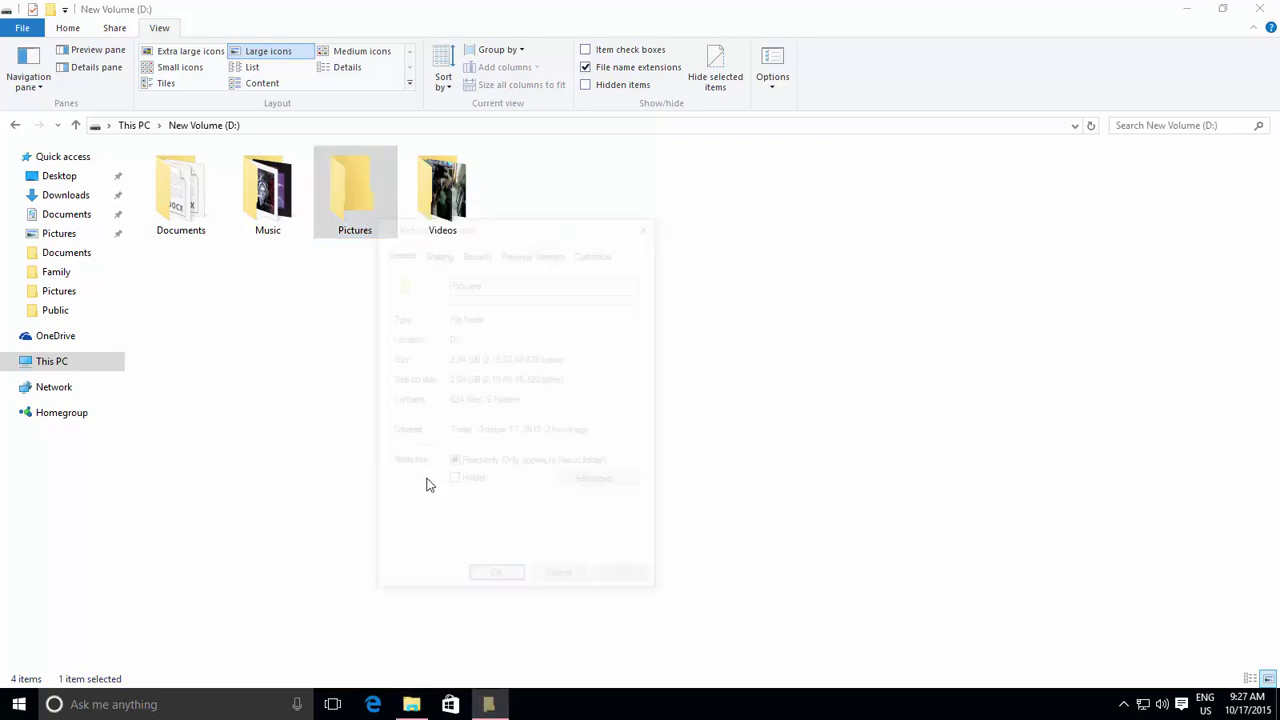
{"action": "left_click", "coordinate": [600, 252]}
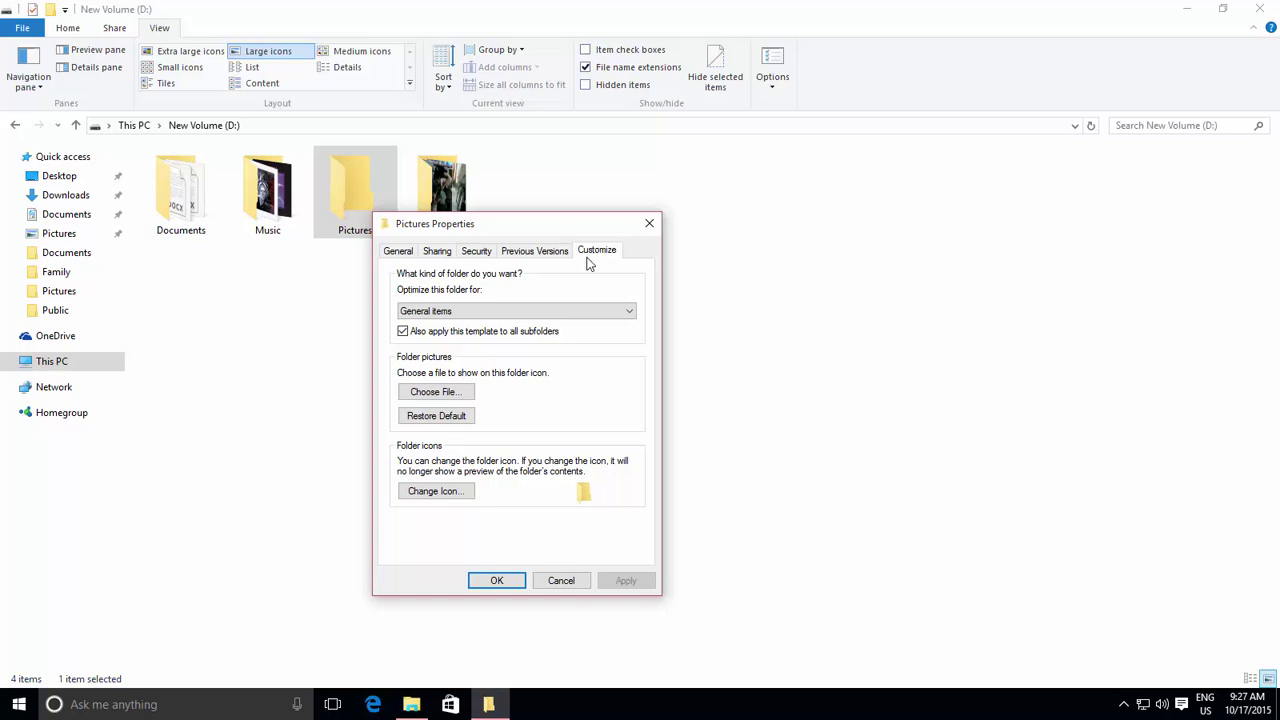
{"action": "left_click", "coordinate": [531, 318]}
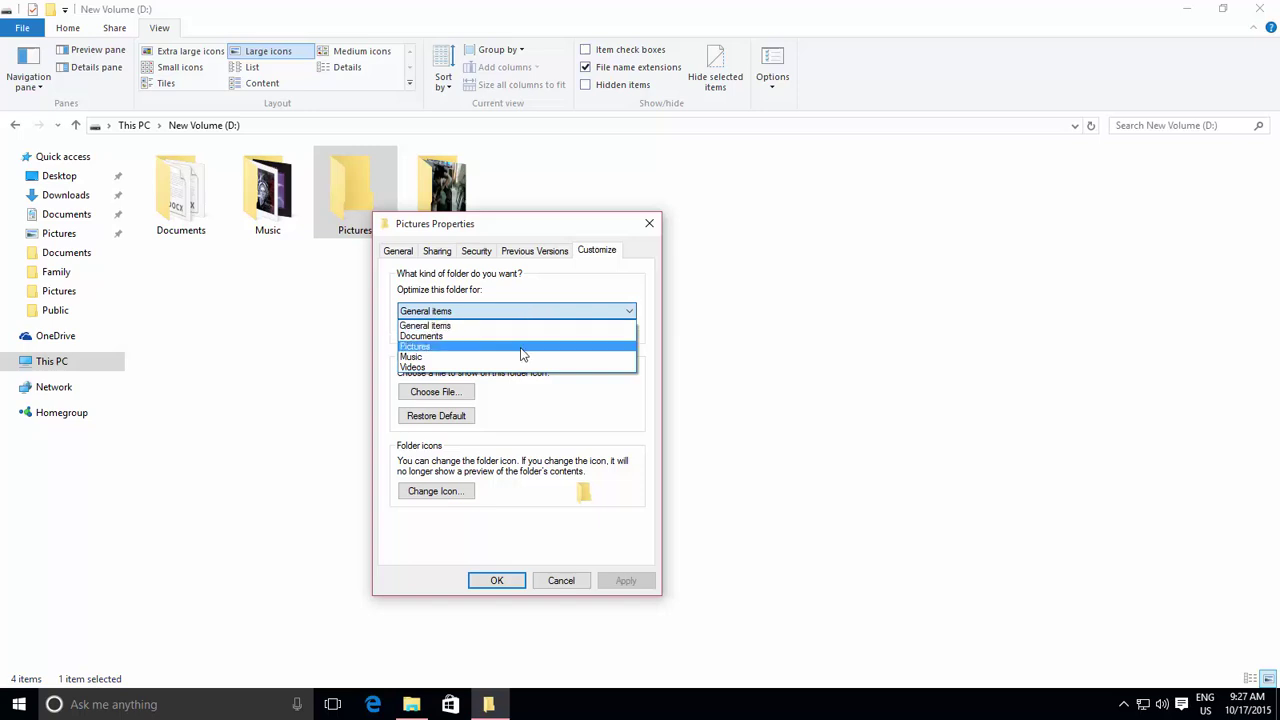
{"action": "left_click", "coordinate": [520, 347]}
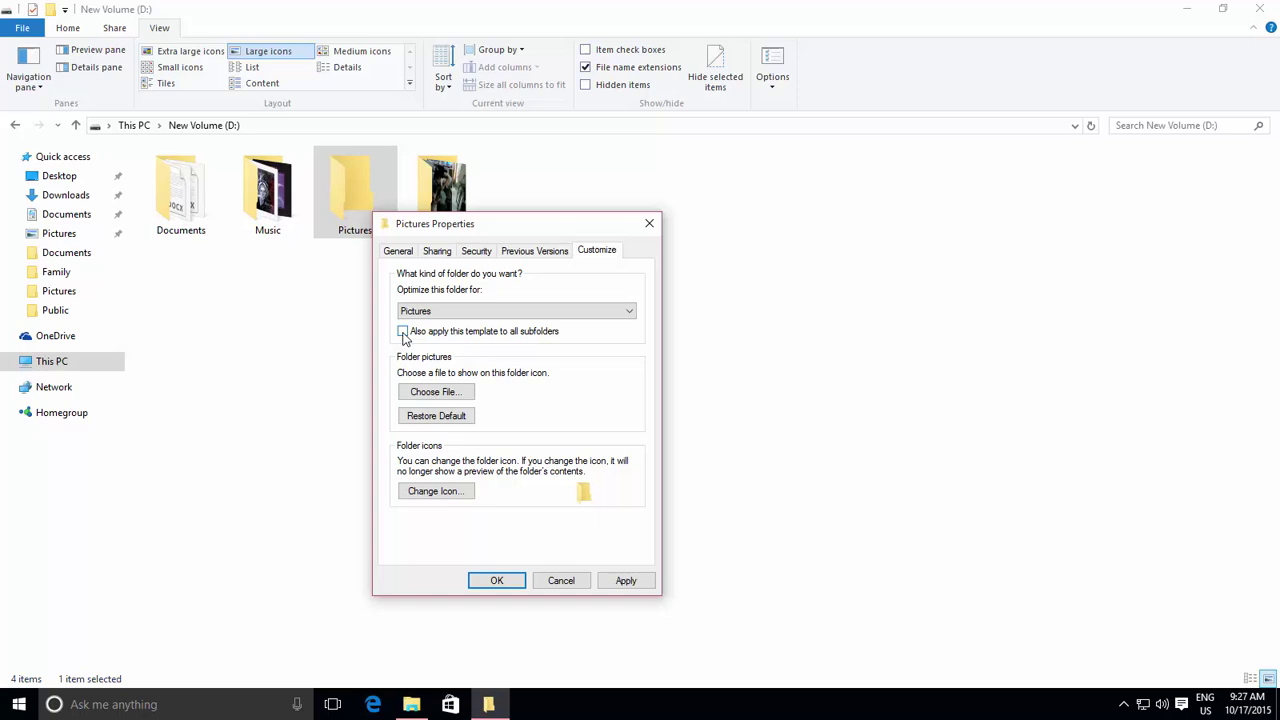
{"action": "left_click", "coordinate": [496, 580]}
Examine how files are displayed in the Family, Tour To Chamdigarh and Tour To Himachal subfolders of Pictures, including their nested folders
{"action": "double_click", "coordinate": [353, 212]}
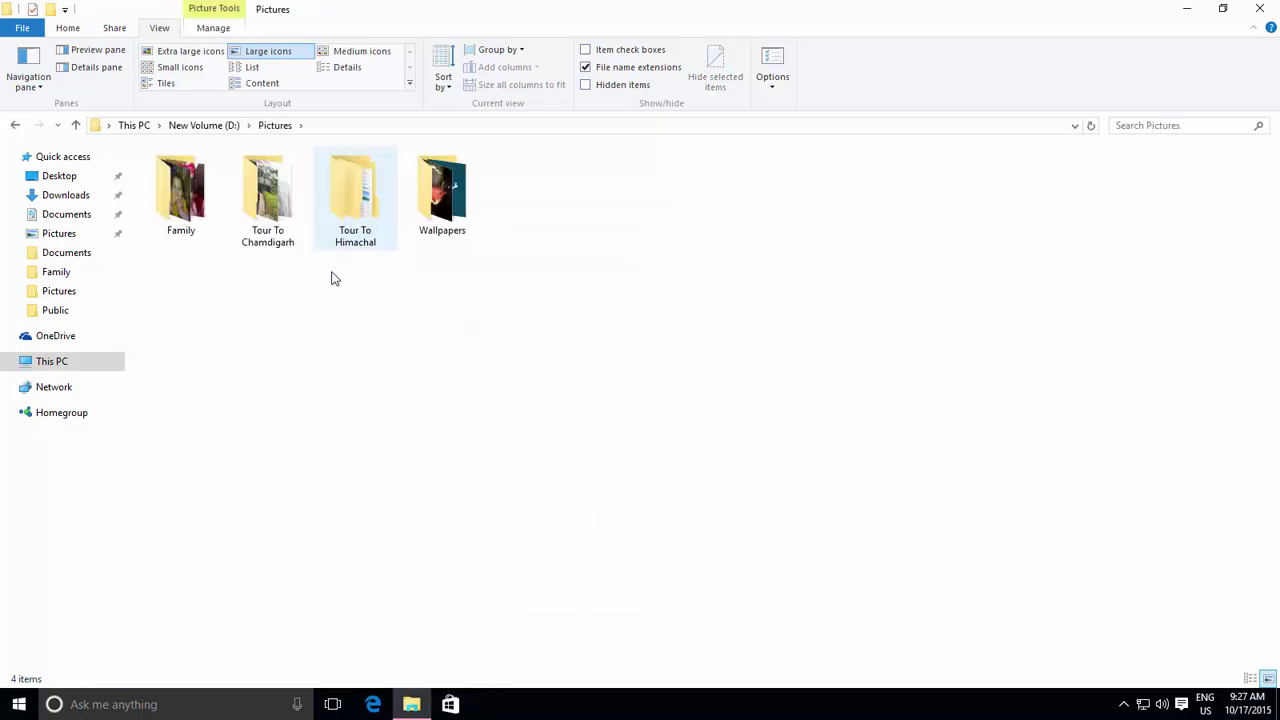
{"action": "double_click", "coordinate": [205, 222]}
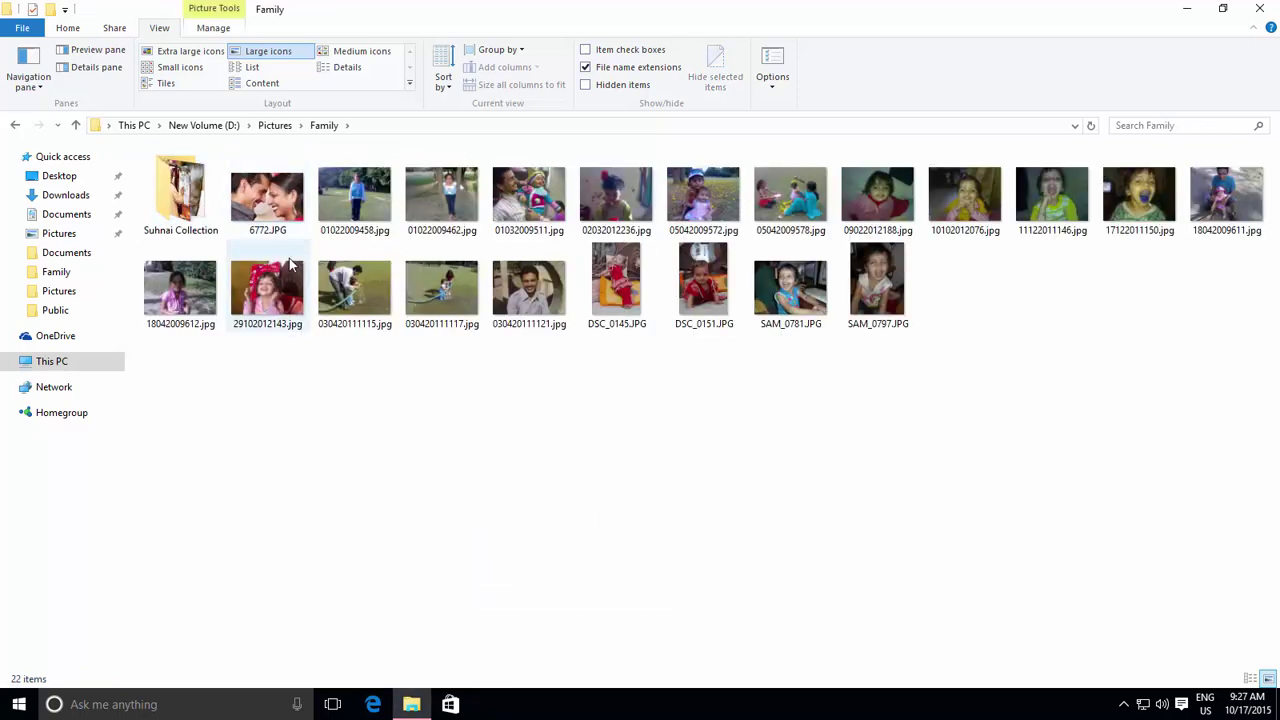
{"action": "double_click", "coordinate": [204, 194]}
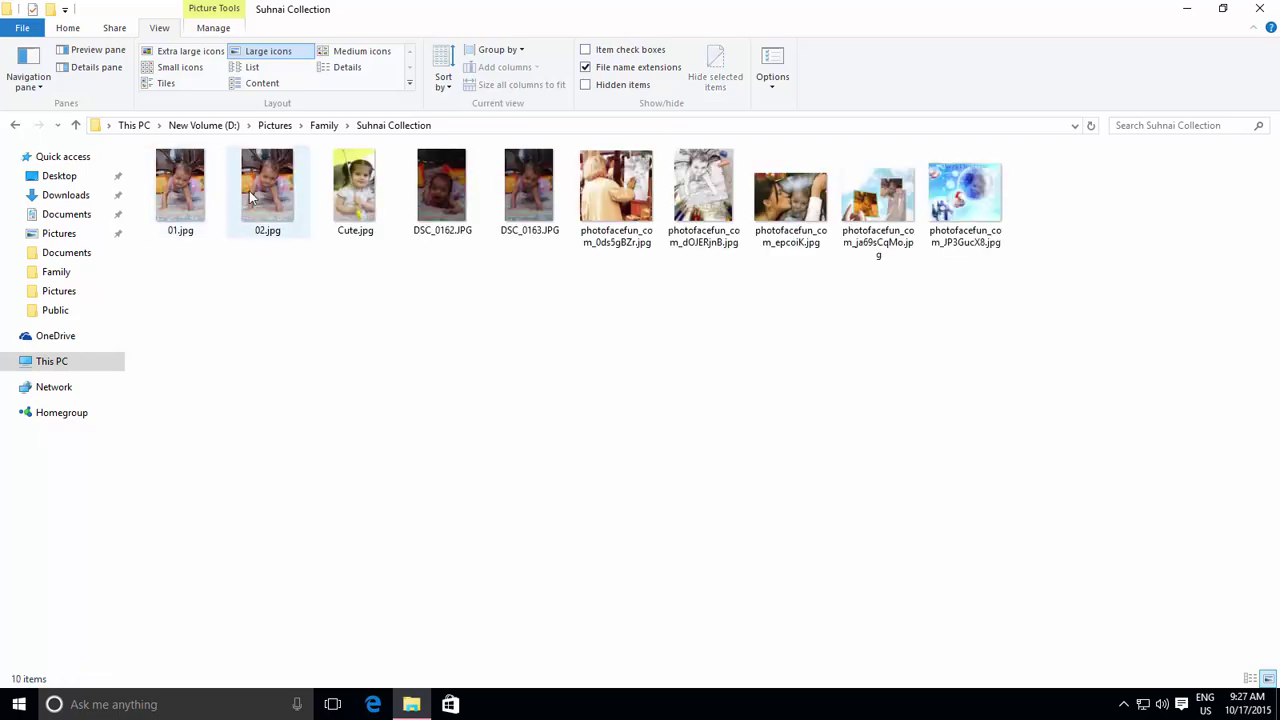
{"action": "left_click", "coordinate": [288, 128]}
{"action": "double_click", "coordinate": [275, 206]}
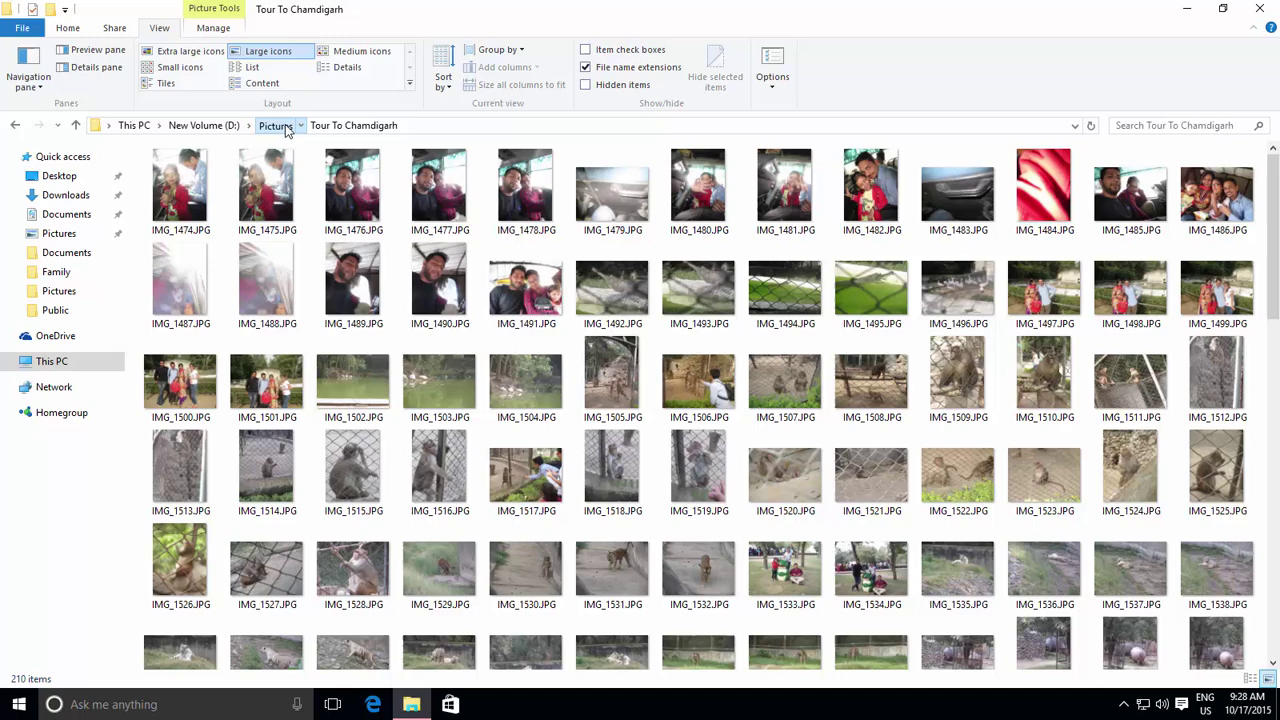
{"action": "left_click", "coordinate": [285, 124]}
{"action": "double_click", "coordinate": [351, 205]}
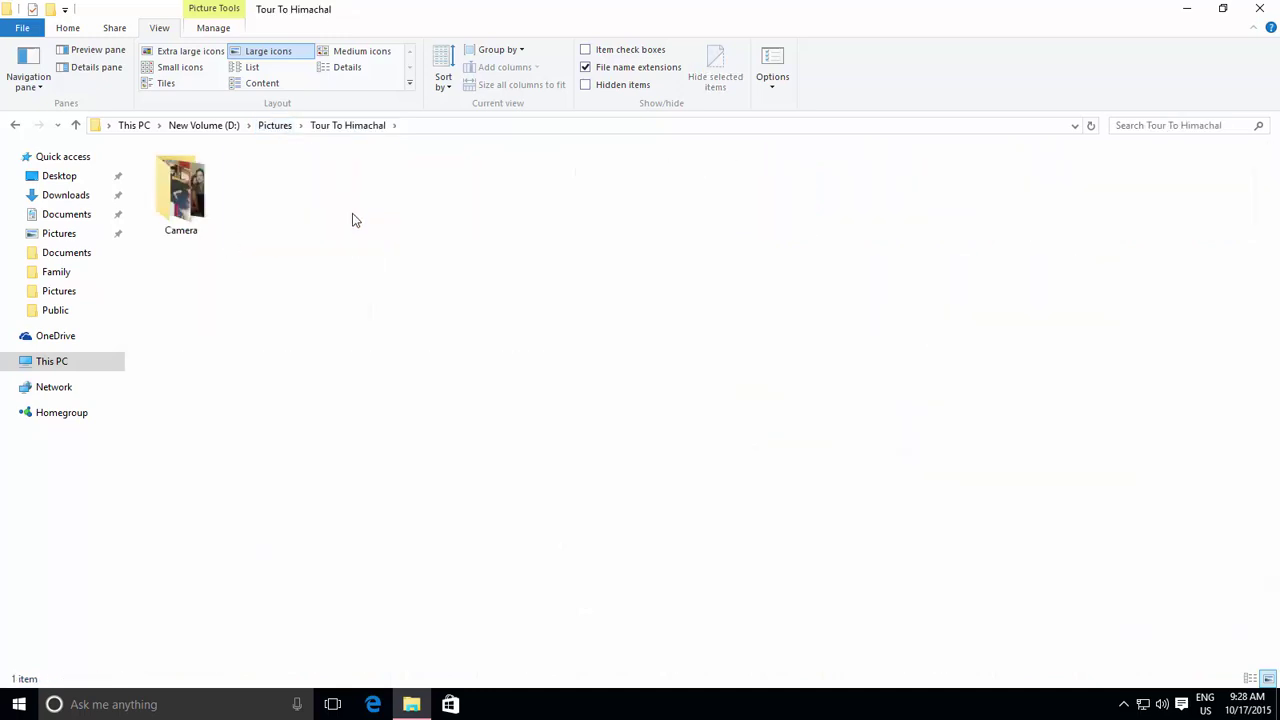
{"action": "double_click", "coordinate": [146, 182]}
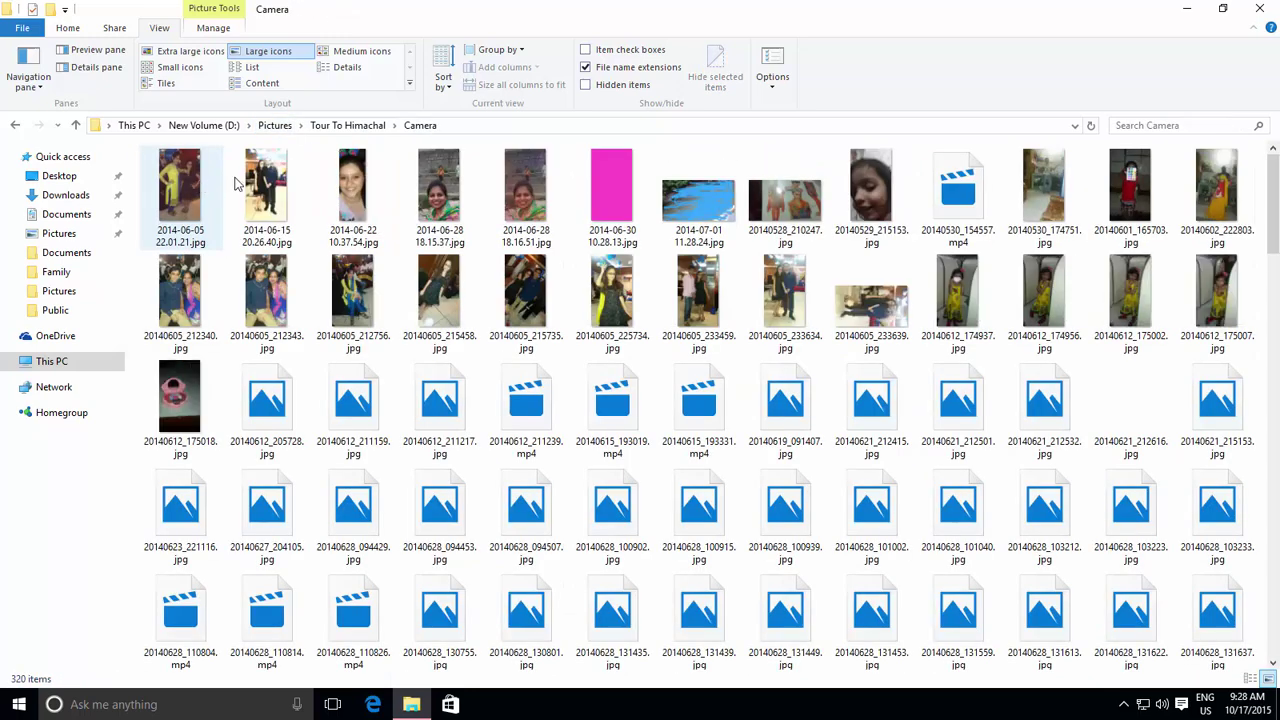
Optimize the Videos folder on New Volume (D:) for Videos in its properties, applying the template to all subfolders
{"action": "left_click", "coordinate": [222, 126]}
{"action": "right_click", "coordinate": [447, 200]}
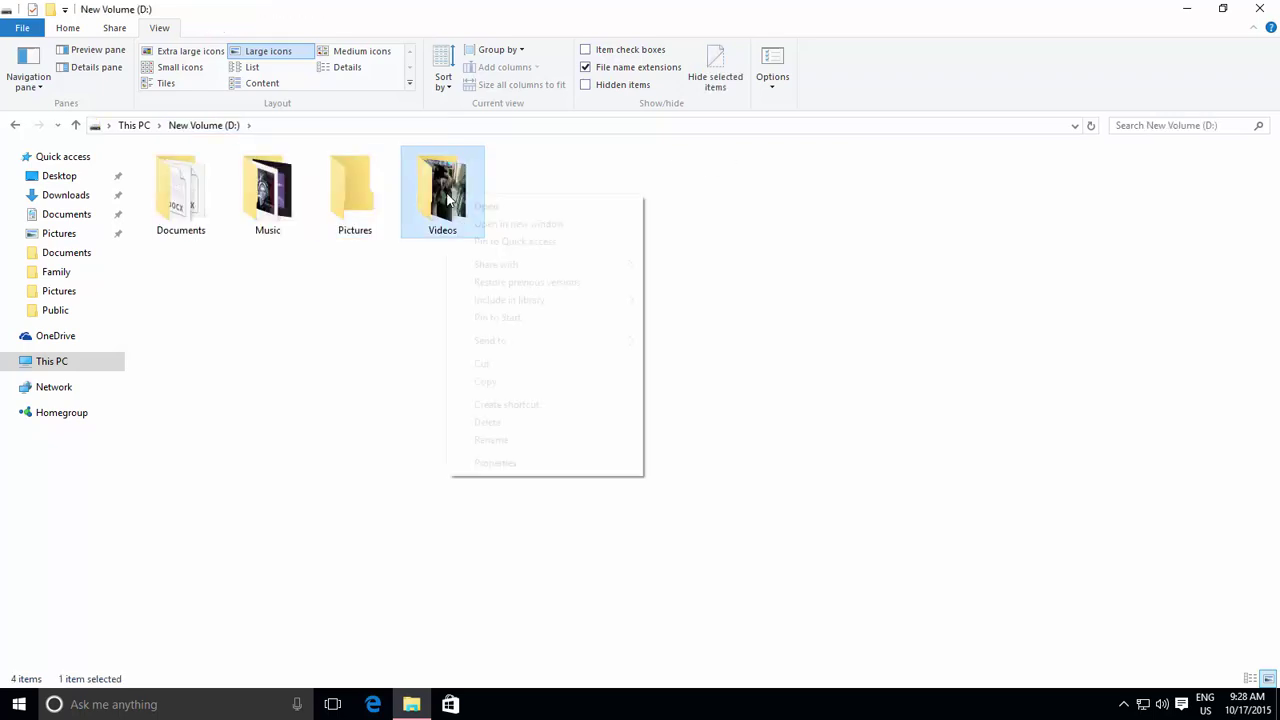
{"action": "left_click", "coordinate": [508, 462]}
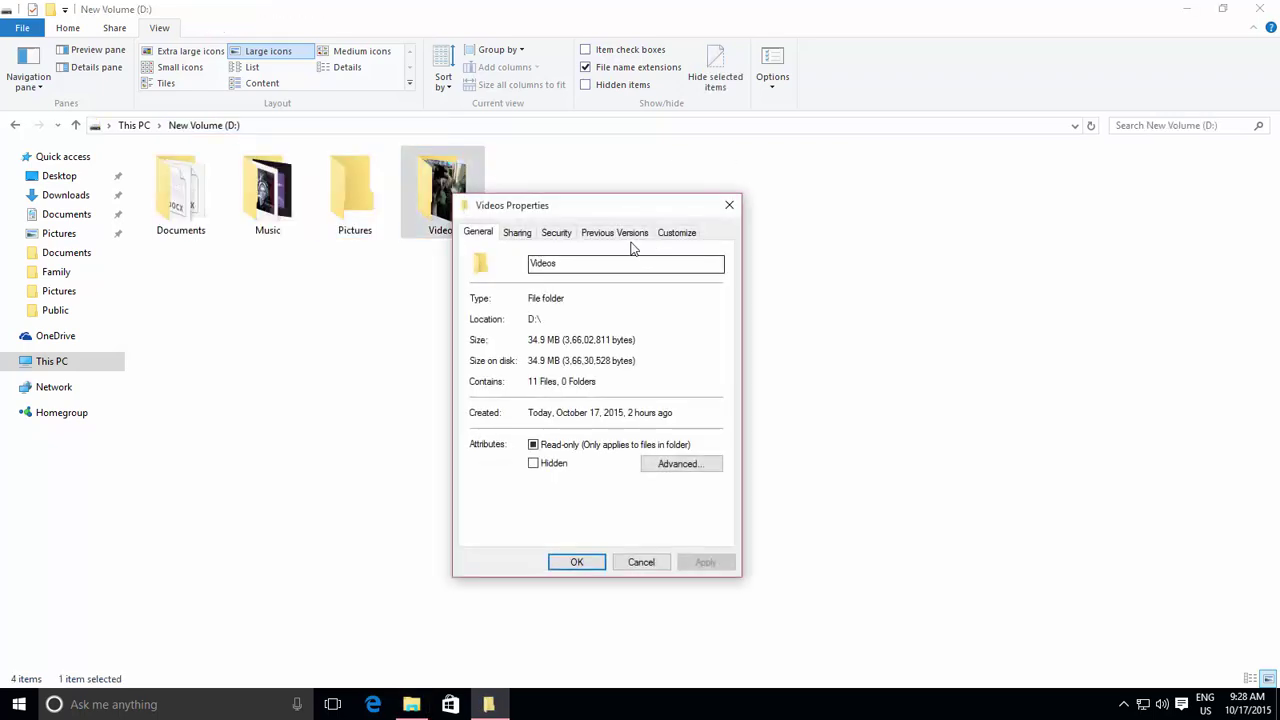
{"action": "left_click", "coordinate": [676, 233]}
{"action": "left_click", "coordinate": [563, 292]}
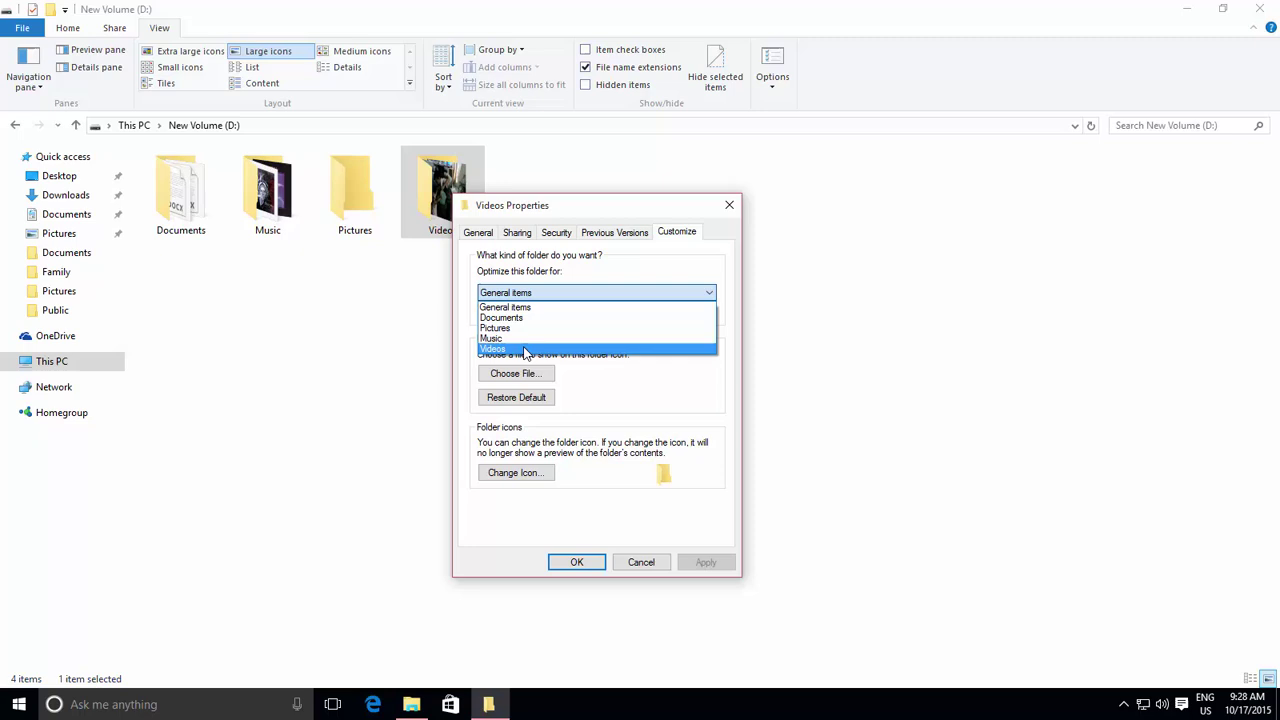
{"action": "left_click", "coordinate": [524, 349]}
{"action": "left_click", "coordinate": [504, 313]}
{"action": "left_click", "coordinate": [576, 562]}
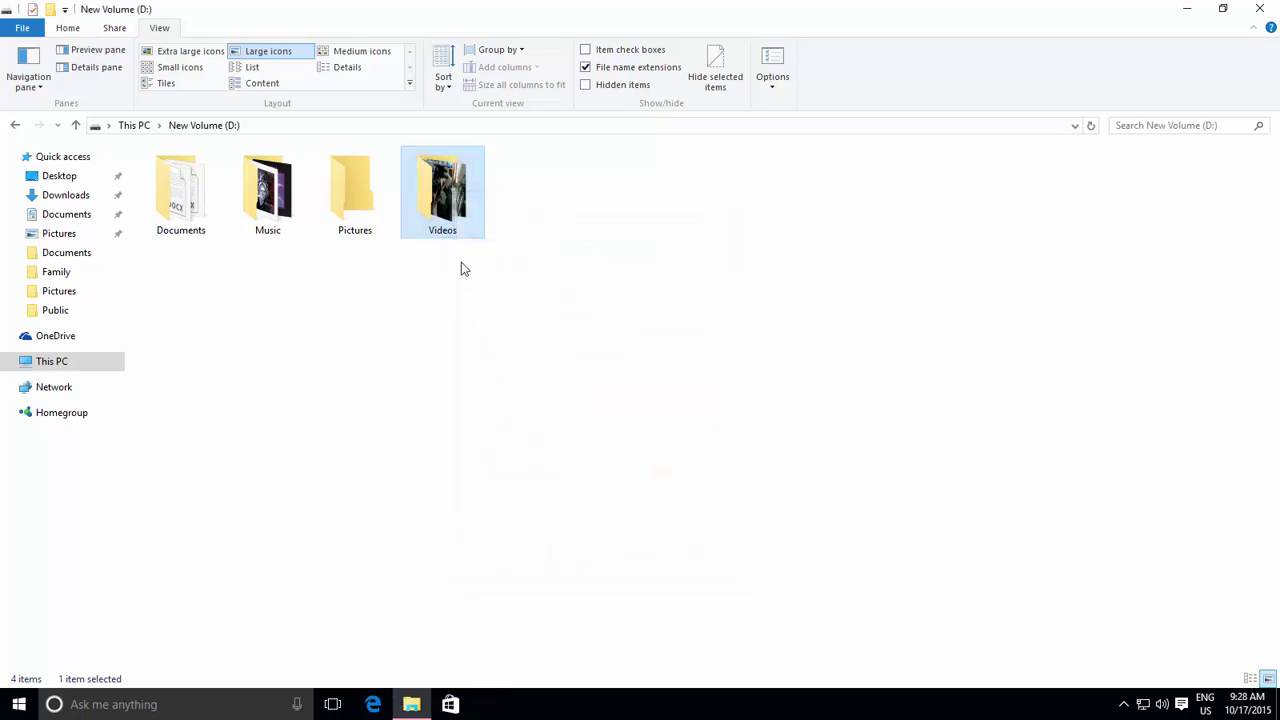
Open the Videos folder, select 14052010098.mp4 and display the playback commands available for it
{"action": "double_click", "coordinate": [441, 190]}
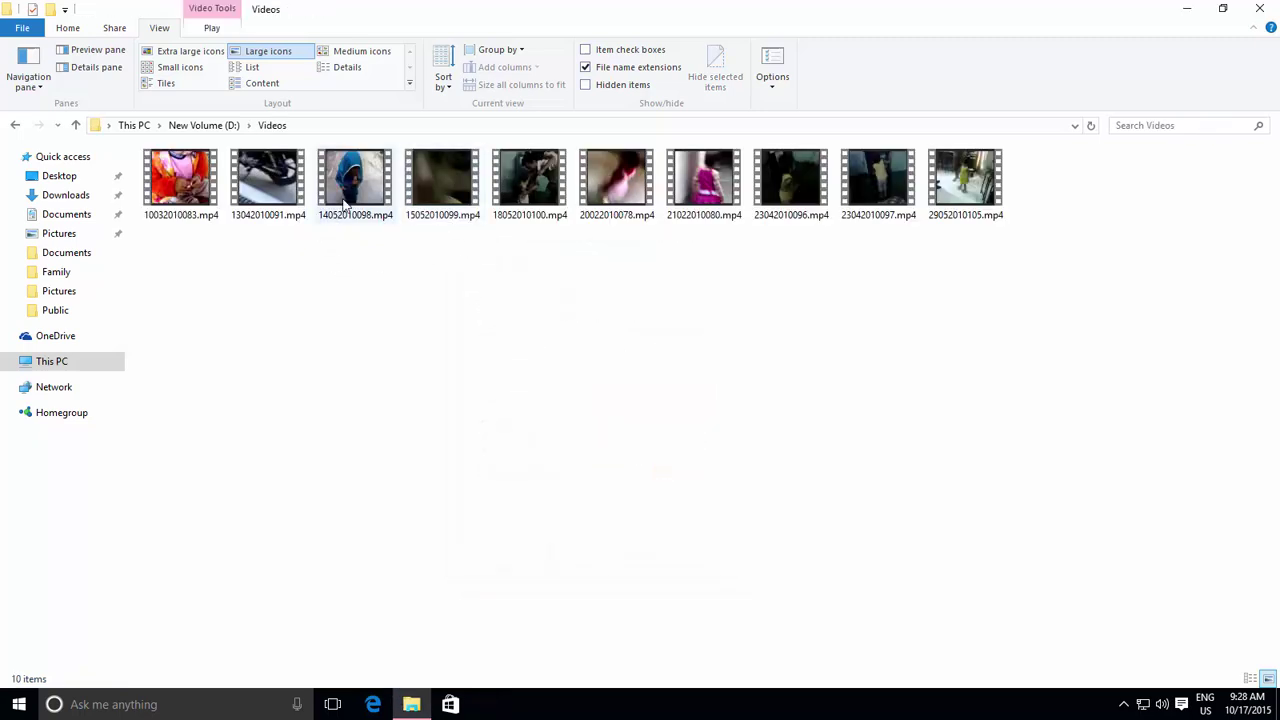
{"action": "mouse_move", "coordinate": [345, 205]}
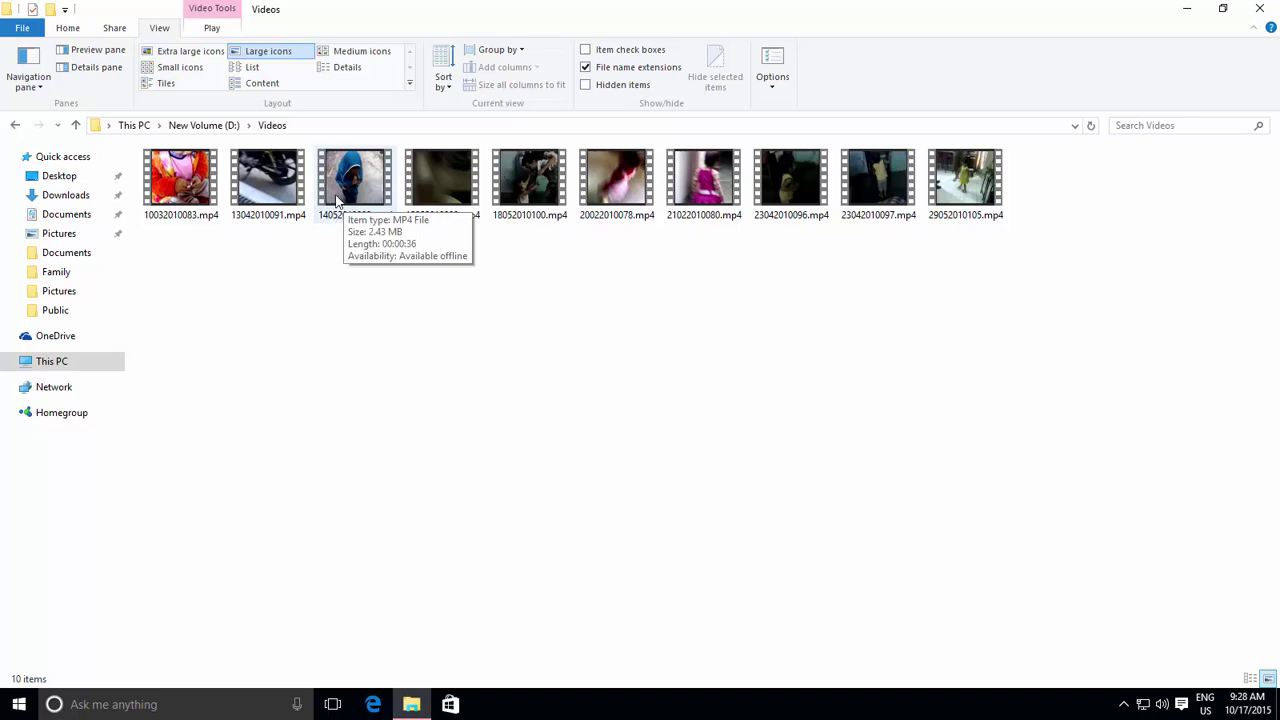
{"action": "left_click", "coordinate": [339, 197]}
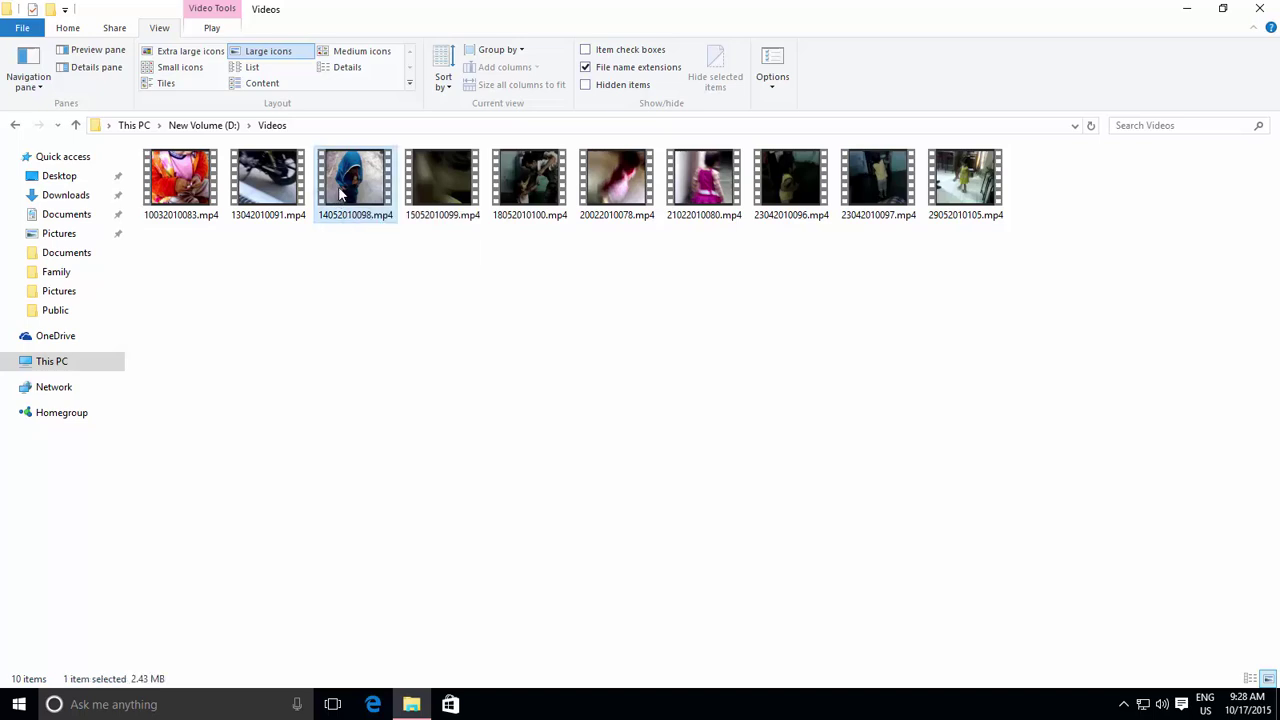
{"action": "left_click", "coordinate": [212, 29]}
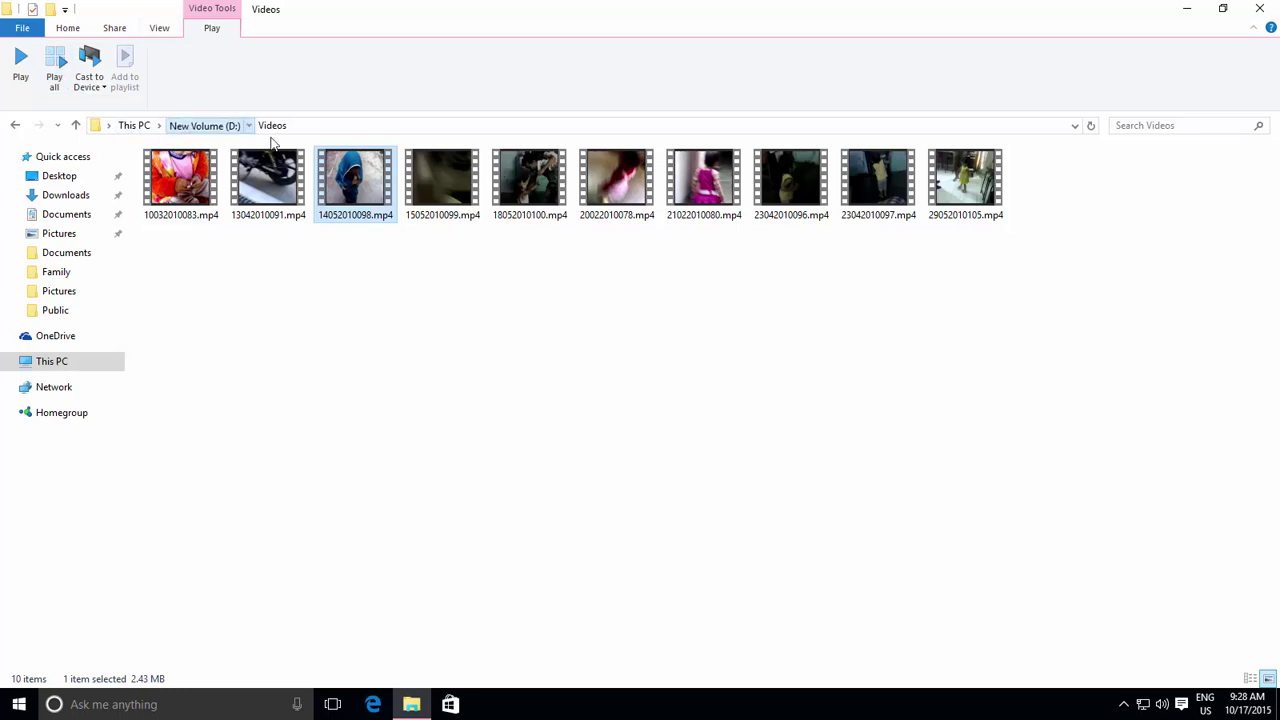
Open the Camera folder in Tour To Himachal under Pictures and display the picture management commands
{"action": "left_click", "coordinate": [238, 127]}
{"action": "double_click", "coordinate": [368, 222]}
{"action": "double_click", "coordinate": [363, 223]}
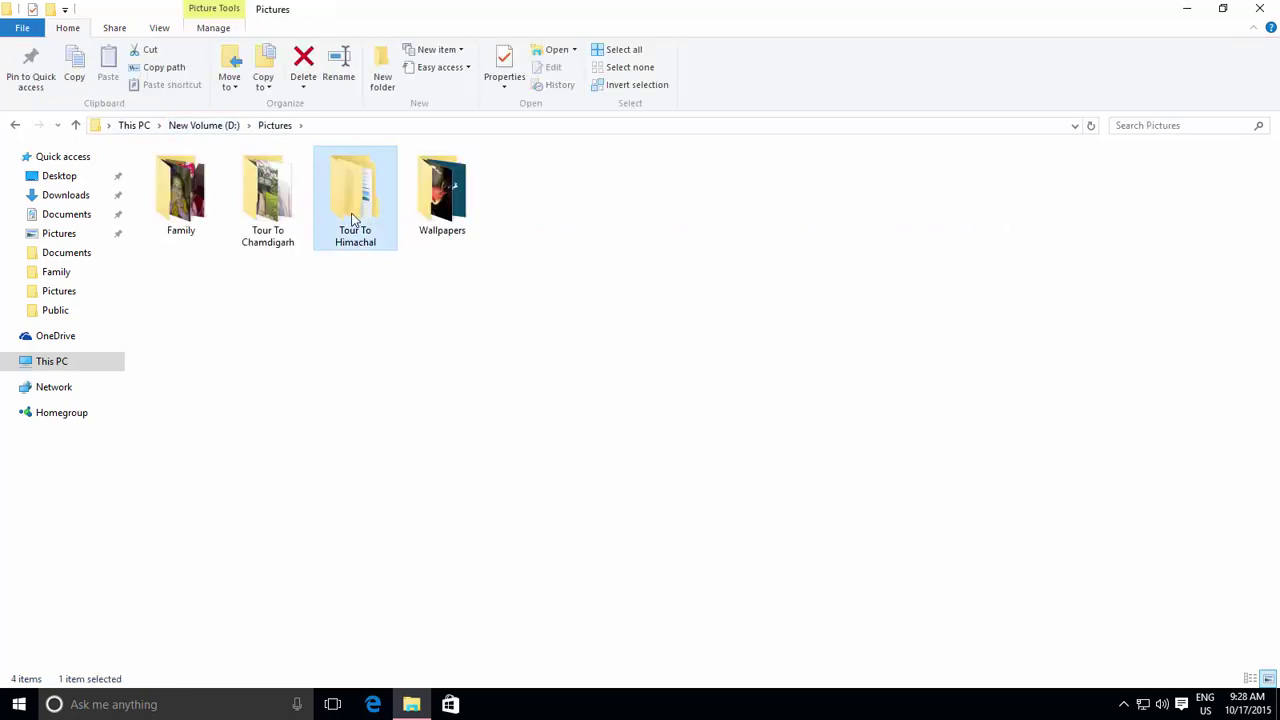
{"action": "double_click", "coordinate": [183, 190]}
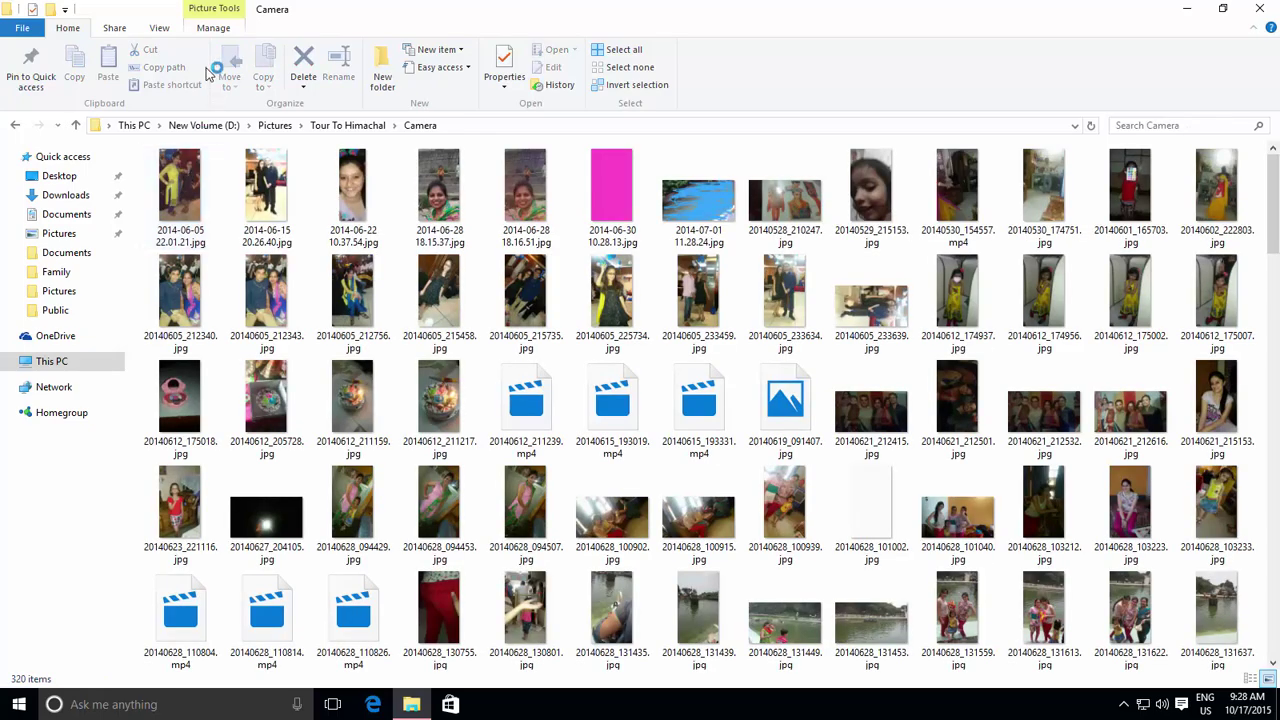
{"action": "left_click", "coordinate": [206, 30]}
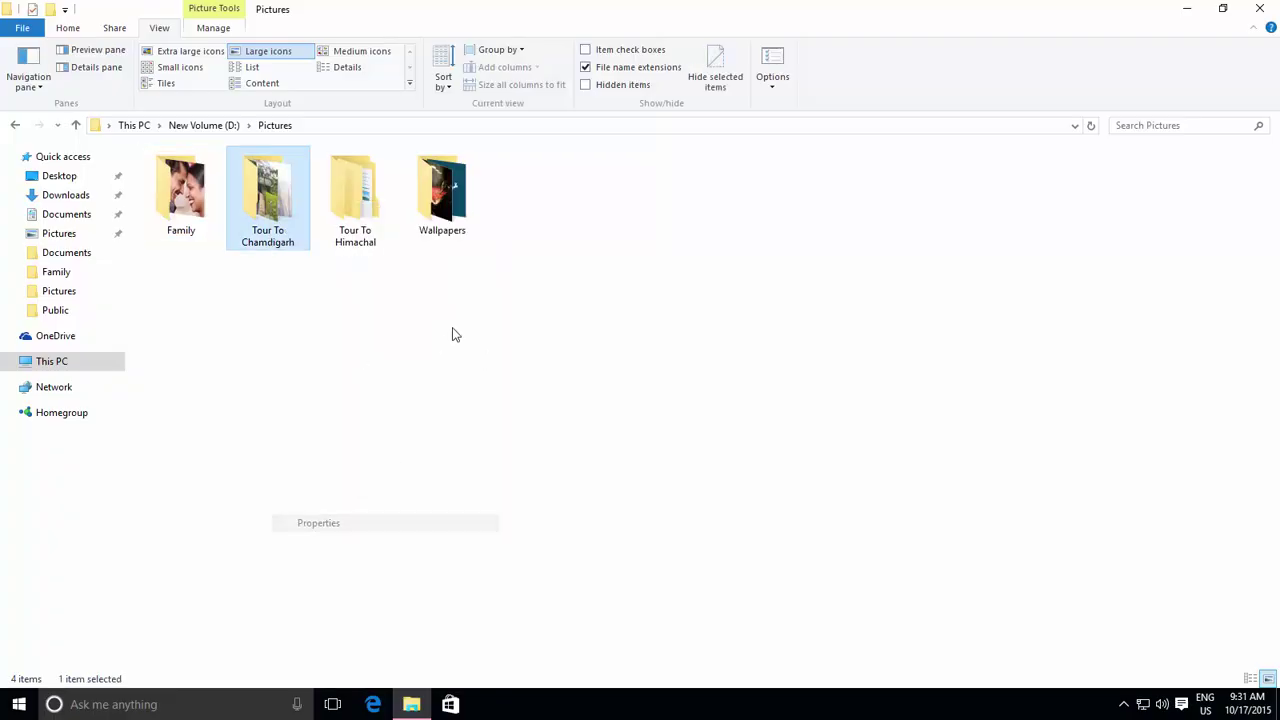
Set IMG_1482.JPG as the picture shown on the Tour To Chamdigarh folder's icon
{"action": "left_click", "coordinate": [500, 240]}
{"action": "left_click", "coordinate": [345, 381]}
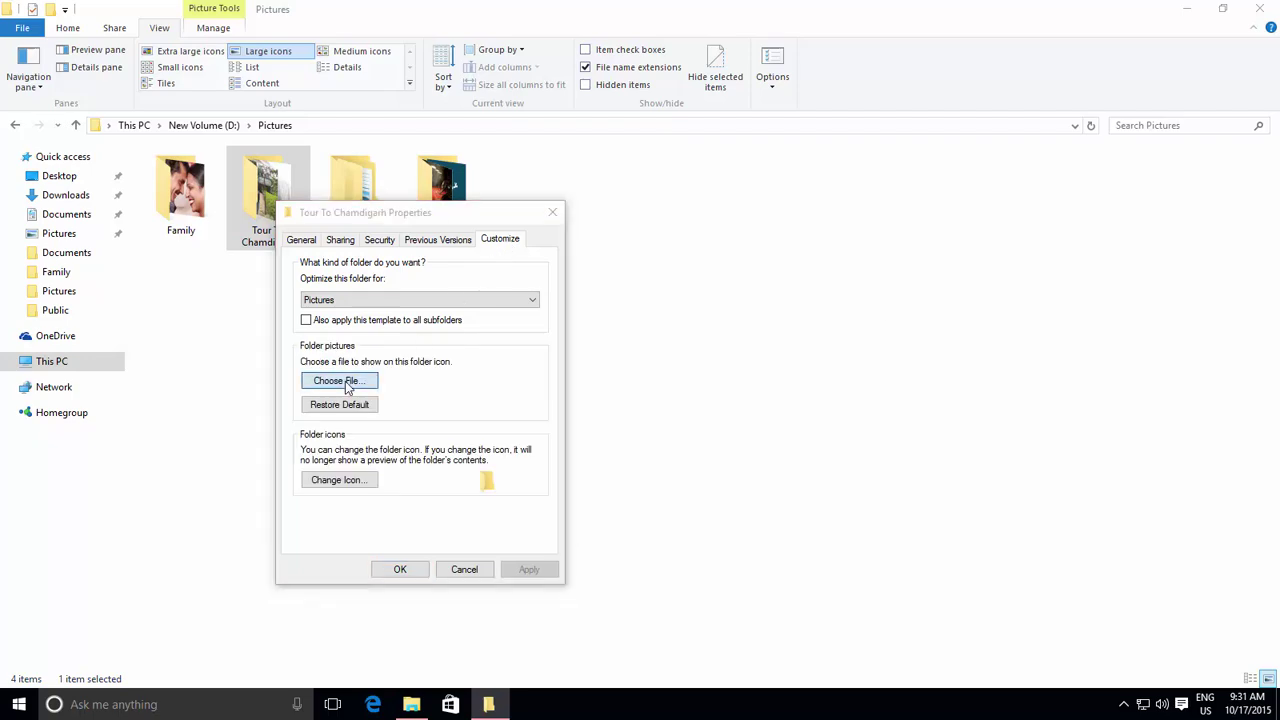
{"action": "left_click", "coordinate": [742, 470]}
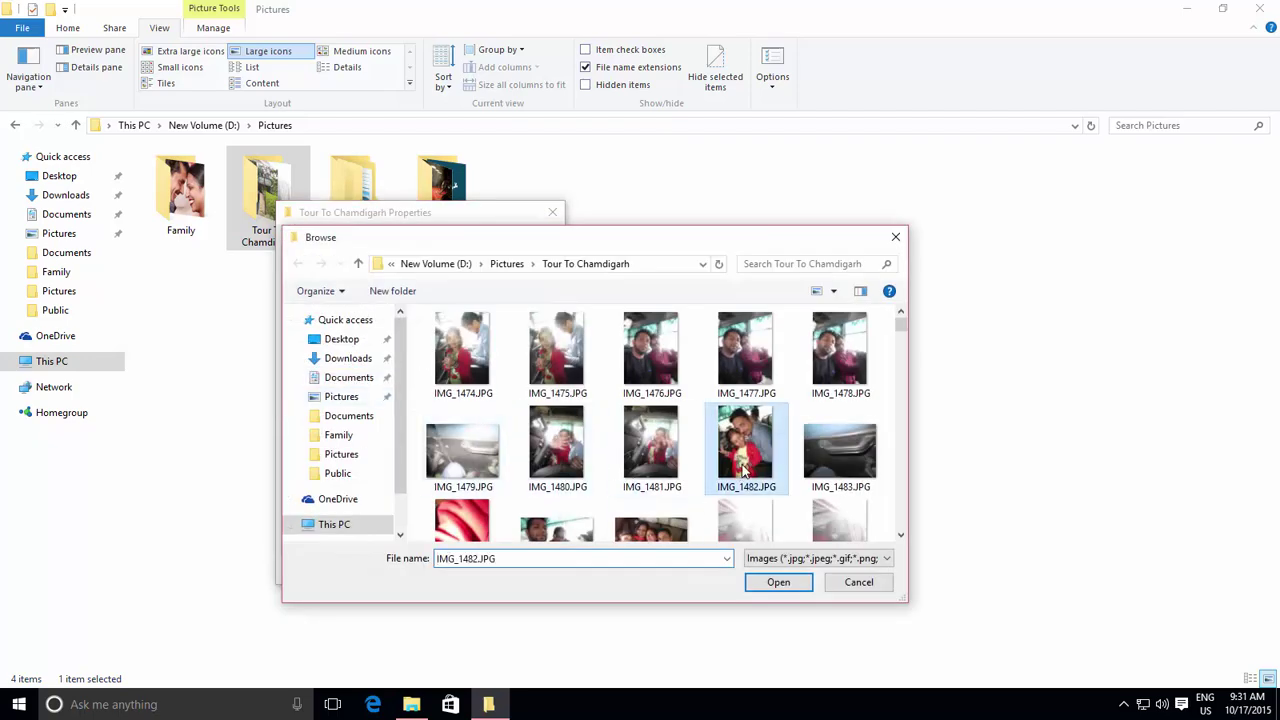
{"action": "double_click", "coordinate": [742, 470]}
{"action": "left_click", "coordinate": [404, 570]}
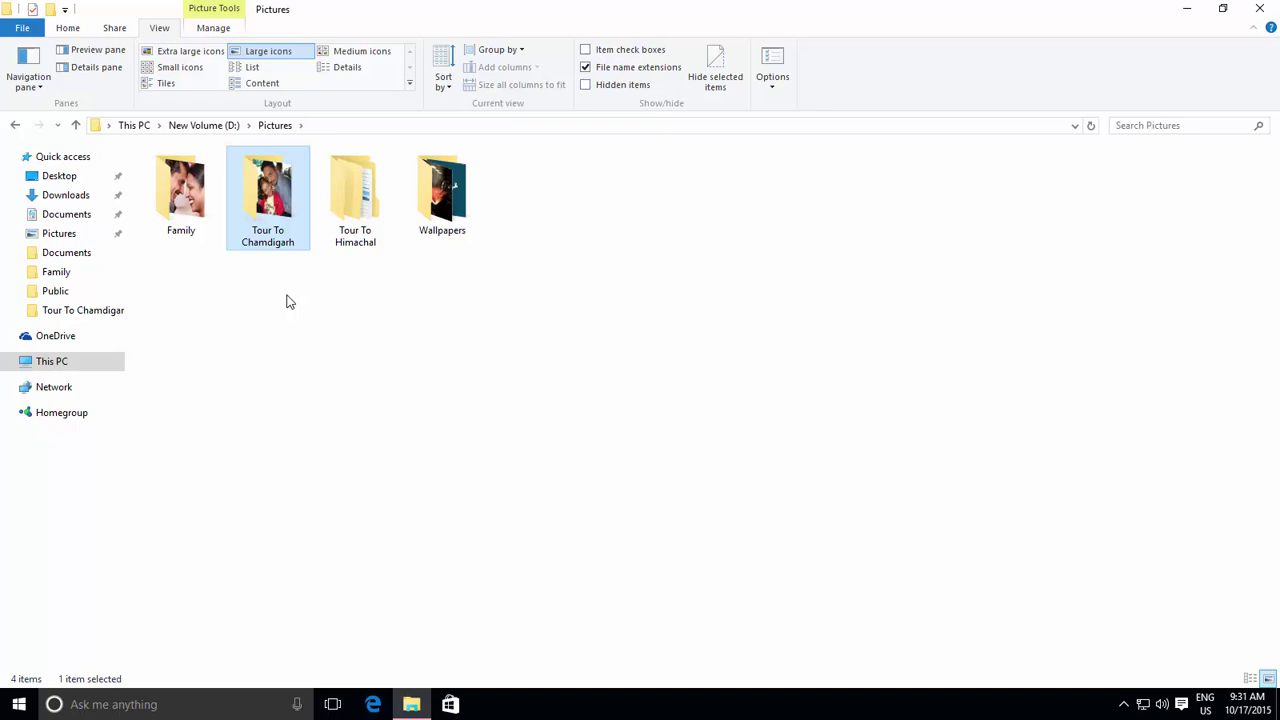
Change the Tour To Himachal folder's icon to the shell32.dll folder icon with a grid of small pictures, and refresh the Pictures view
{"action": "left_click", "coordinate": [352, 190]}
{"action": "right_click", "coordinate": [352, 186]}
{"action": "left_click", "coordinate": [415, 508]}
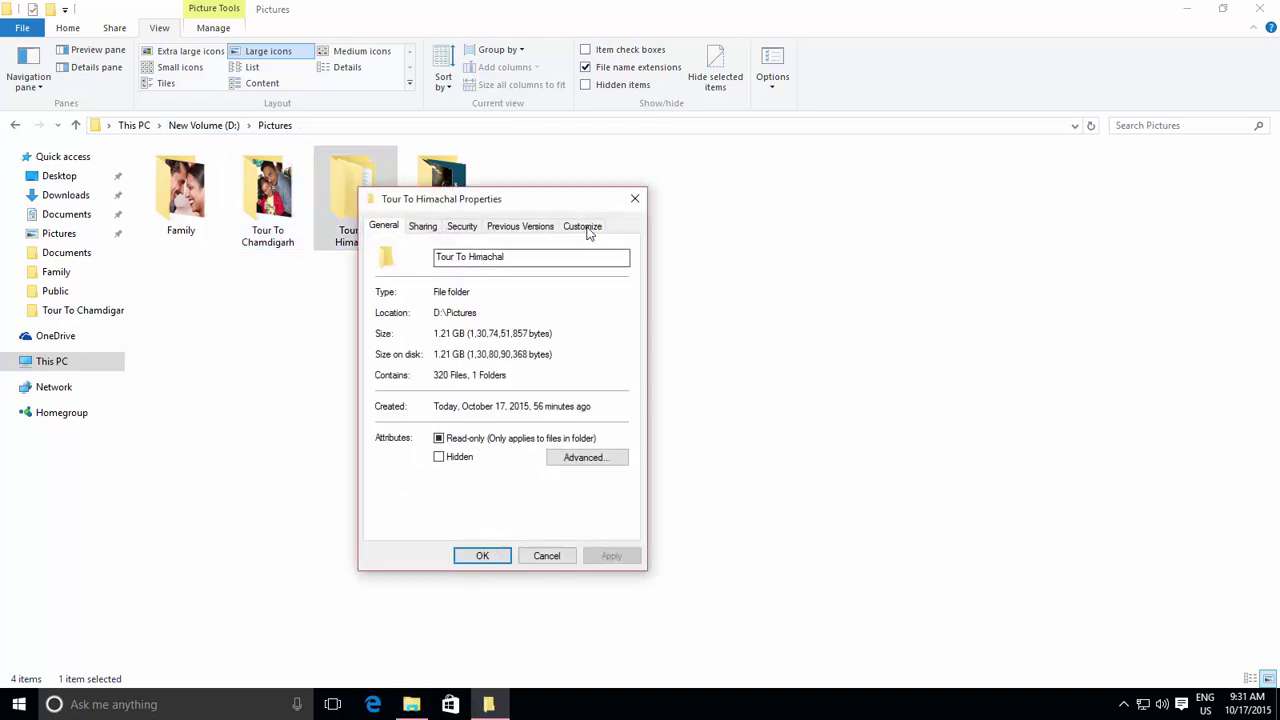
{"action": "left_click", "coordinate": [584, 227]}
{"action": "left_click", "coordinate": [425, 466]}
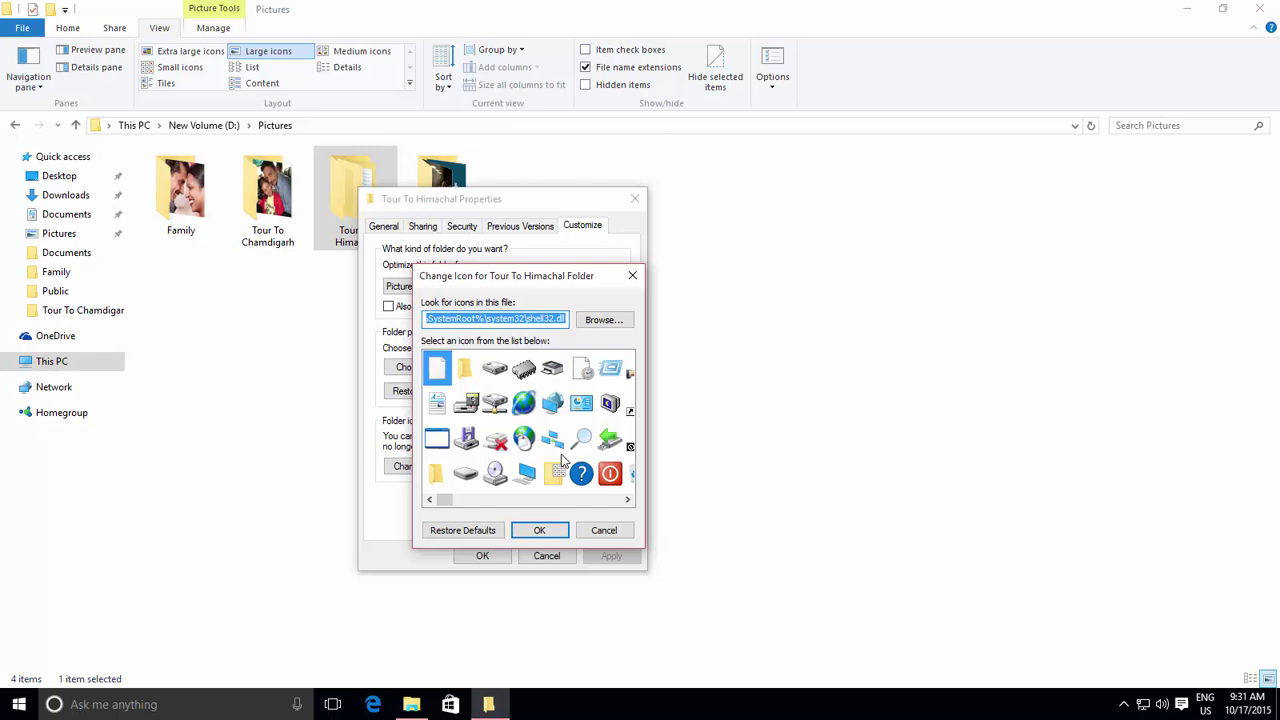
{"action": "left_click", "coordinate": [582, 474]}
{"action": "left_click", "coordinate": [539, 530]}
{"action": "left_click", "coordinate": [482, 556]}
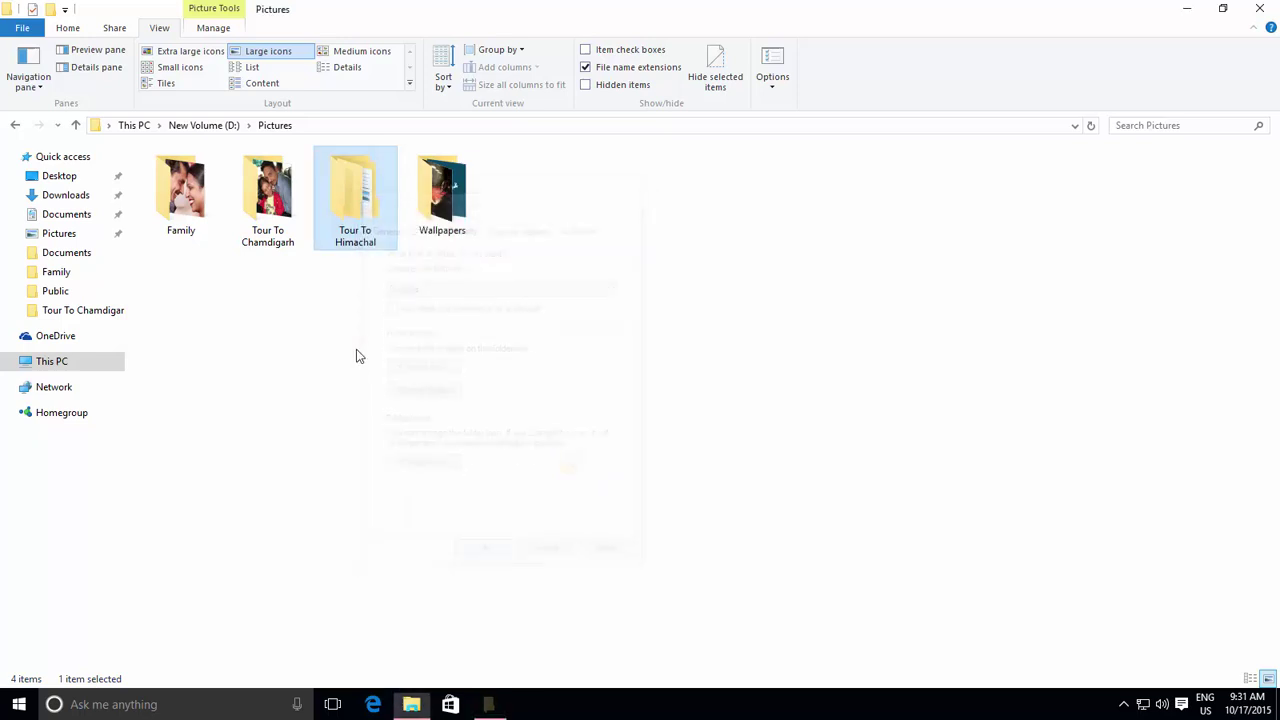
{"action": "right_click", "coordinate": [361, 321]}
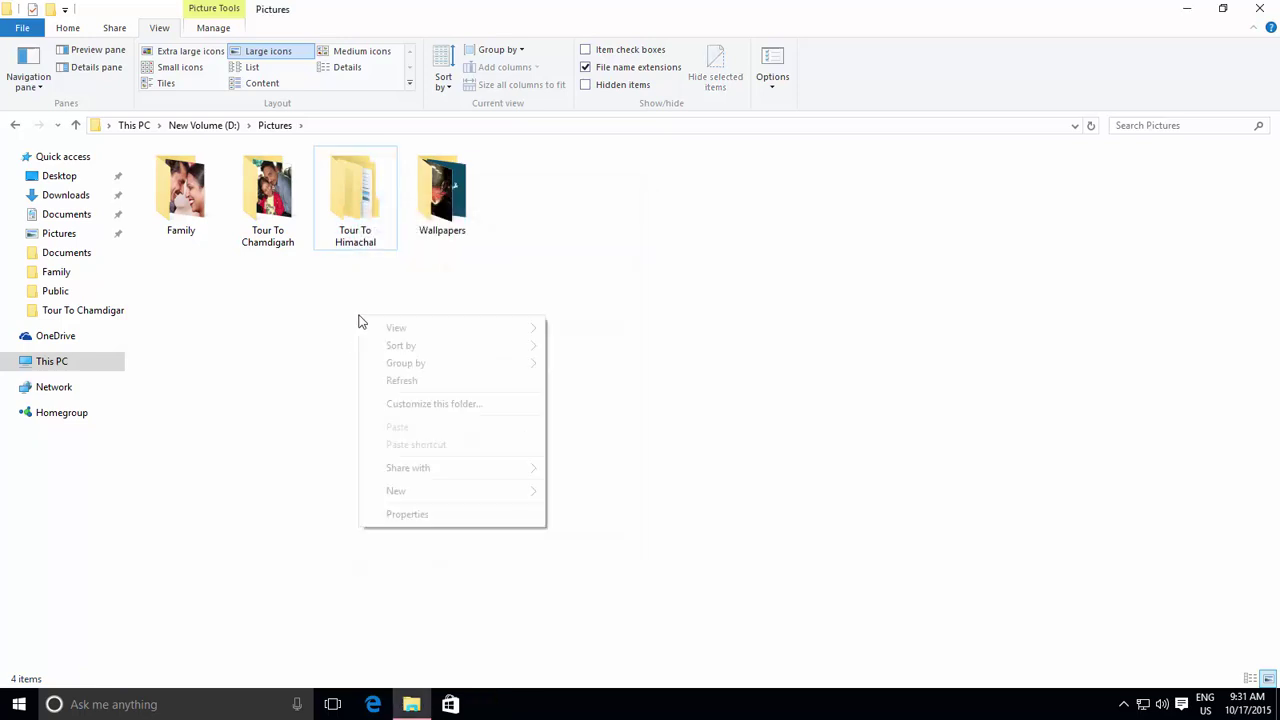
{"action": "left_click", "coordinate": [384, 380]}
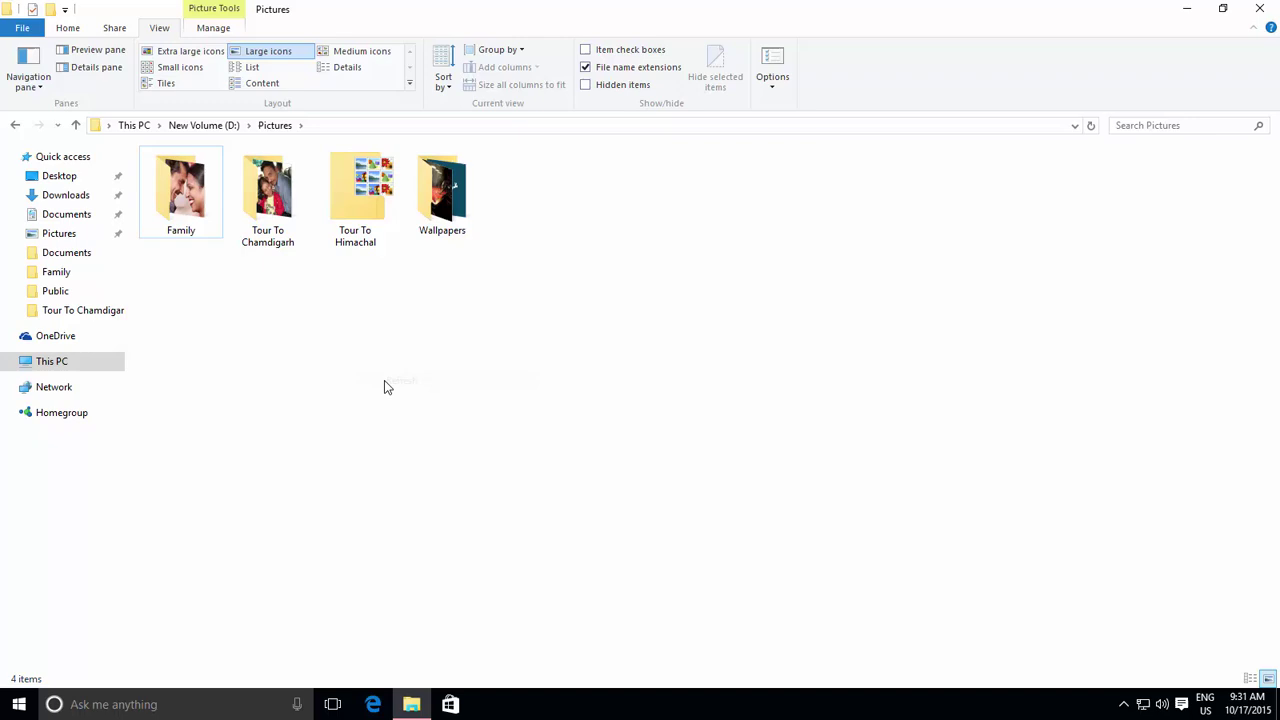
Optimize the Documents folder on New Volume (D:) for Documents, applying the template to all subfolders
{"action": "left_click", "coordinate": [214, 128]}
{"action": "left_click", "coordinate": [175, 228]}
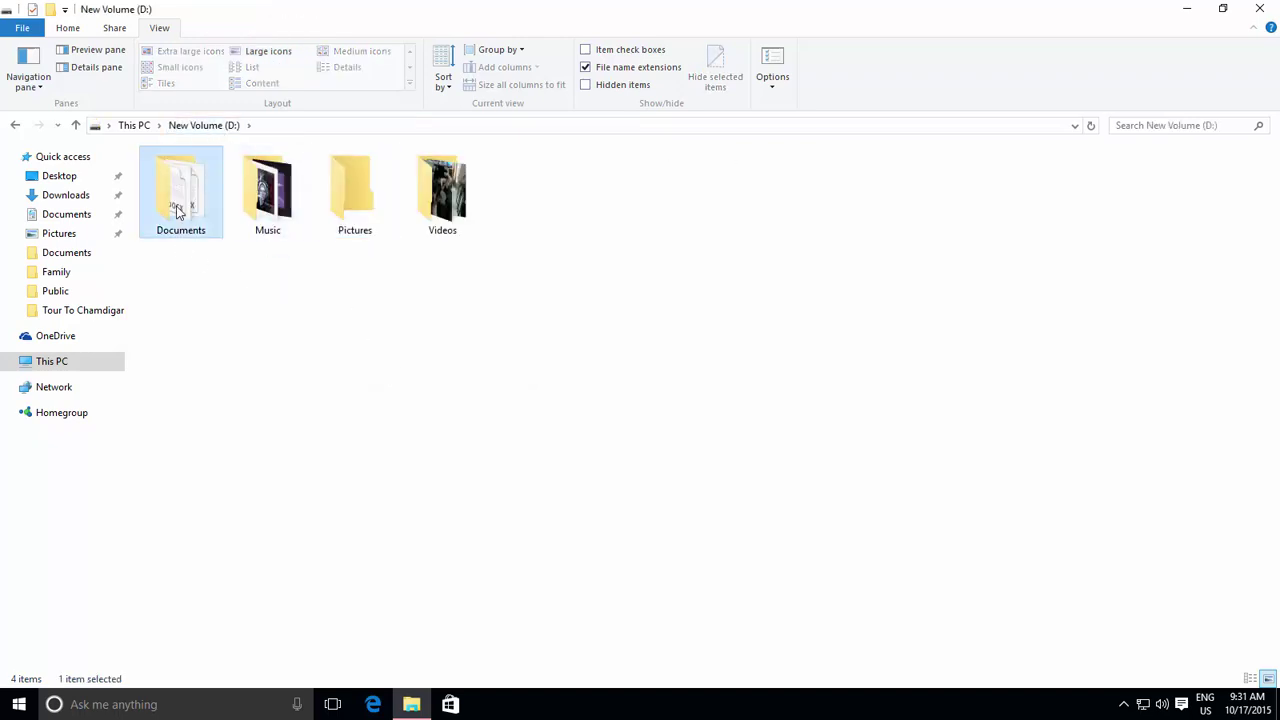
{"action": "right_click", "coordinate": [178, 196]}
{"action": "left_click", "coordinate": [276, 475]}
{"action": "left_click", "coordinate": [406, 245]}
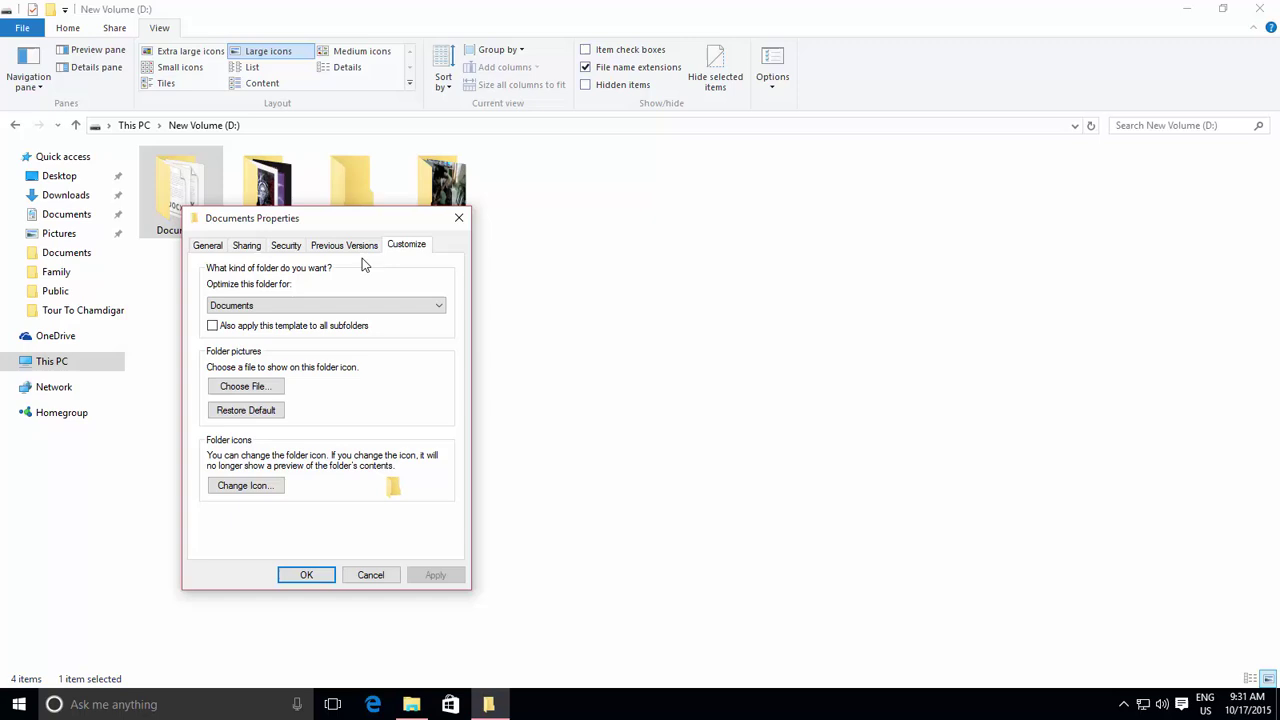
{"action": "left_click", "coordinate": [224, 328]}
{"action": "left_click", "coordinate": [230, 306]}
{"action": "left_click", "coordinate": [231, 330]}
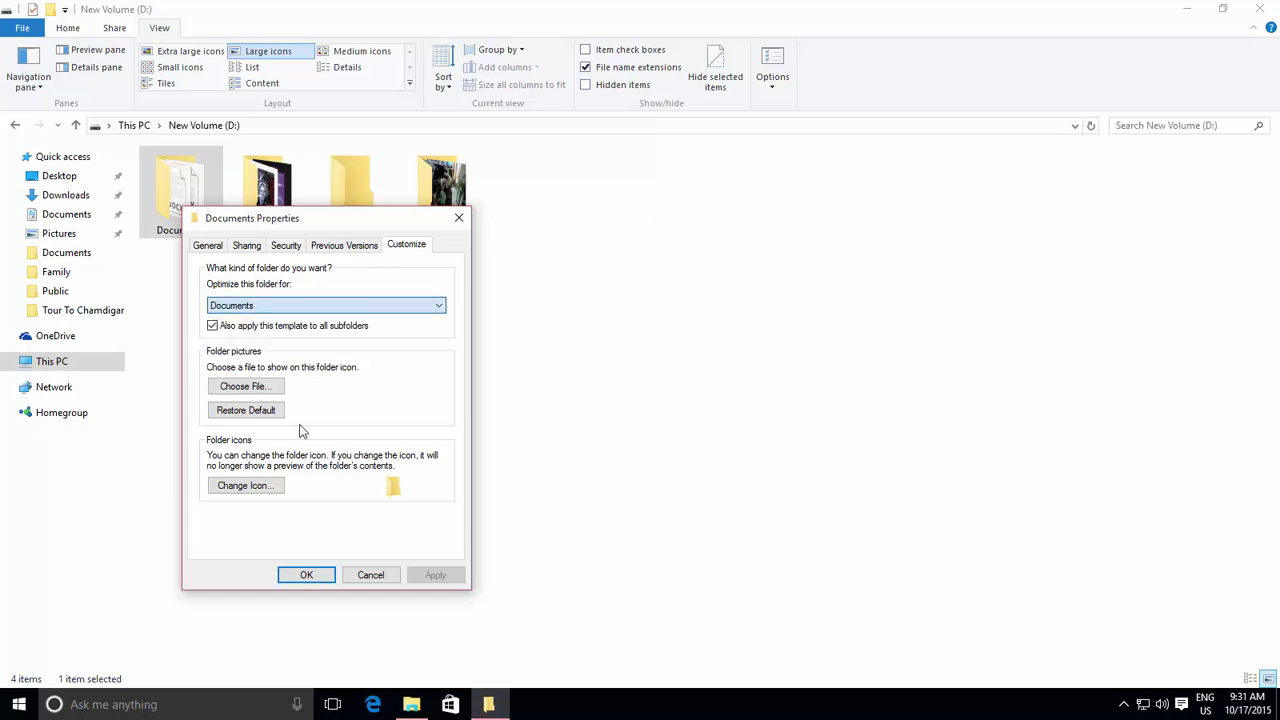
{"action": "left_click", "coordinate": [309, 576]}
Optimize the Music folder on New Volume (D:) for Music, applying the template to all subfolders
{"action": "left_click", "coordinate": [452, 203]}
{"action": "right_click", "coordinate": [450, 199]}
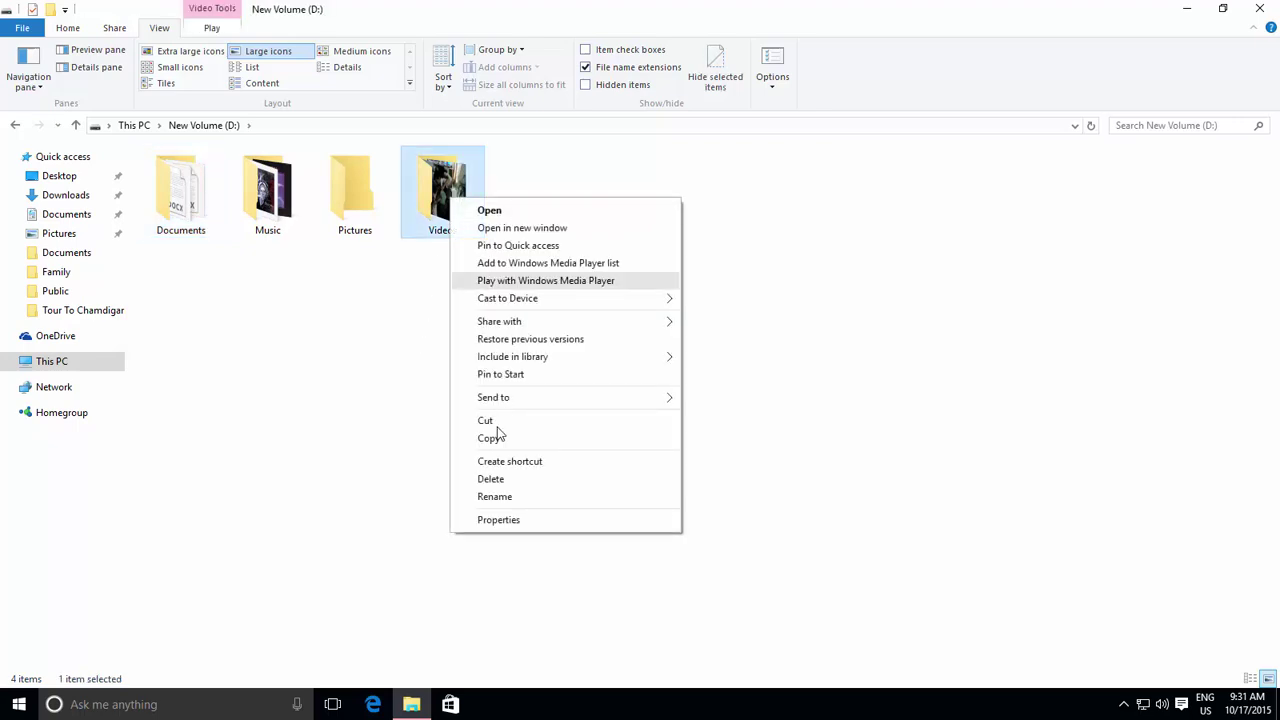
{"action": "right_click", "coordinate": [289, 210]}
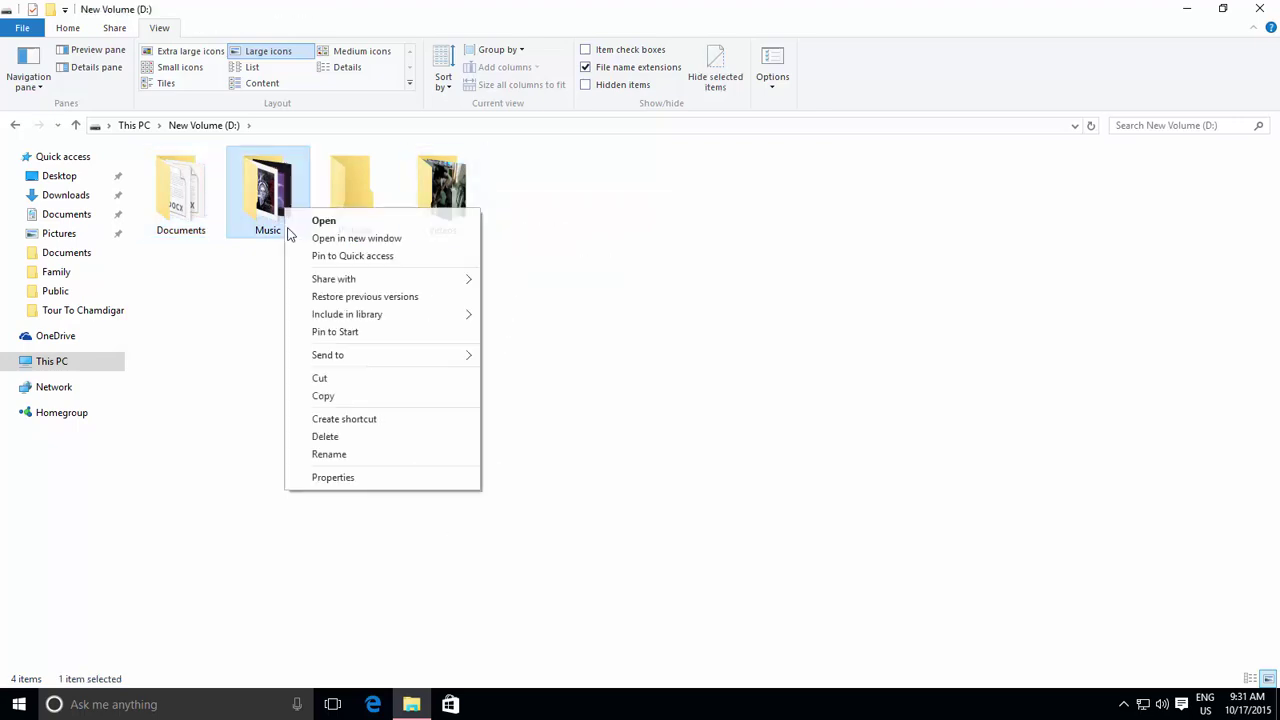
{"action": "left_click", "coordinate": [340, 487]}
{"action": "left_click", "coordinate": [513, 247]}
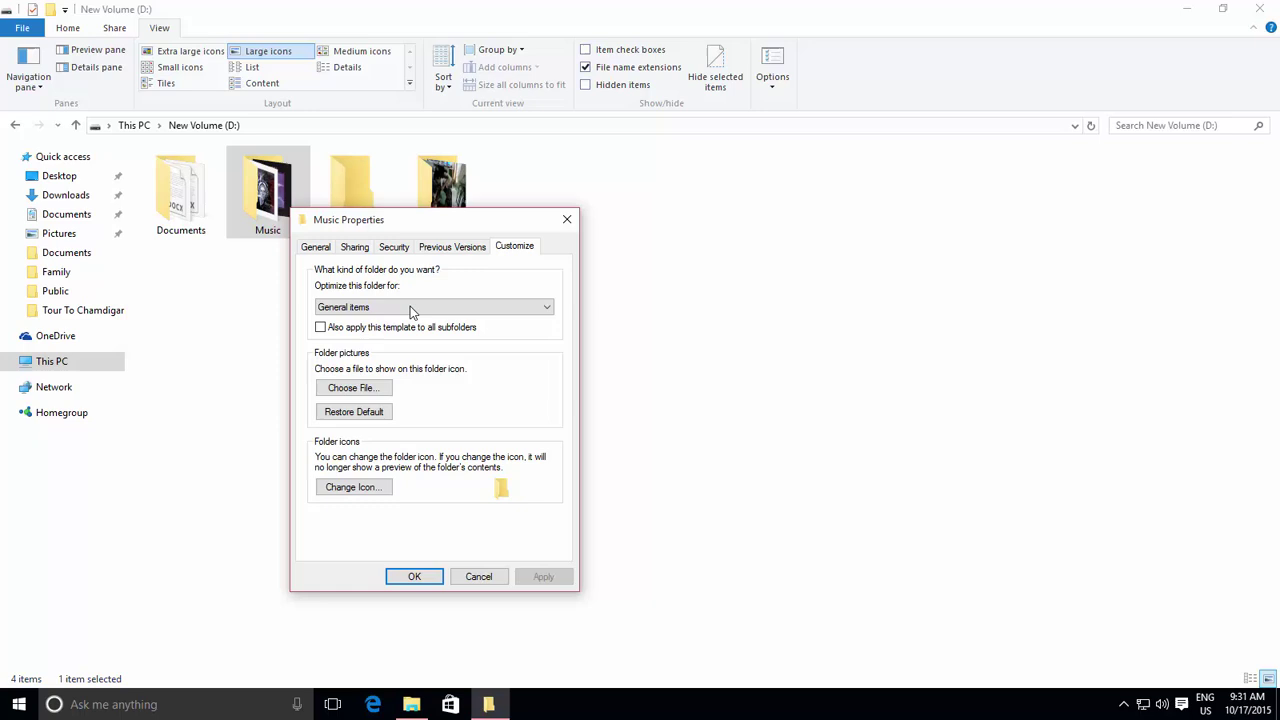
{"action": "left_click", "coordinate": [395, 307]}
{"action": "left_click", "coordinate": [350, 346]}
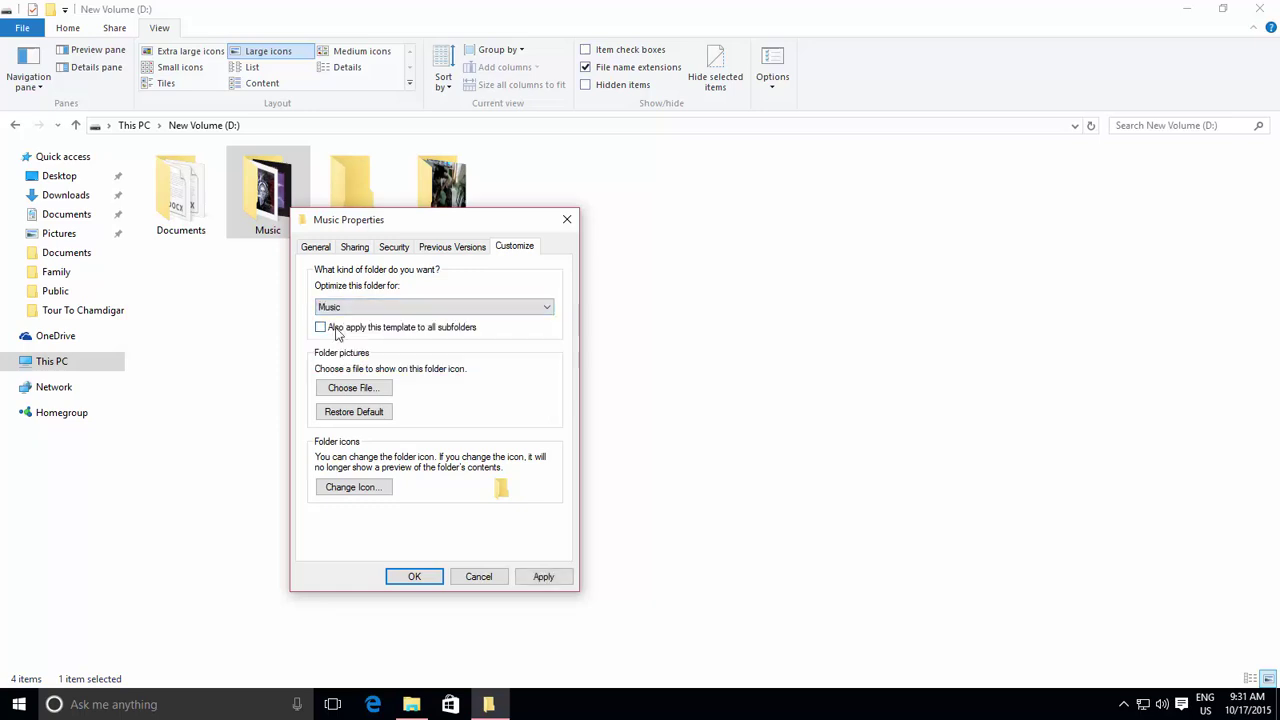
{"action": "left_click", "coordinate": [334, 327]}
{"action": "left_click", "coordinate": [410, 576]}
Open the Enigma - Best of Engima - CD1 folder in Music, display its playback commands and select track 03
{"action": "double_click", "coordinate": [265, 218]}
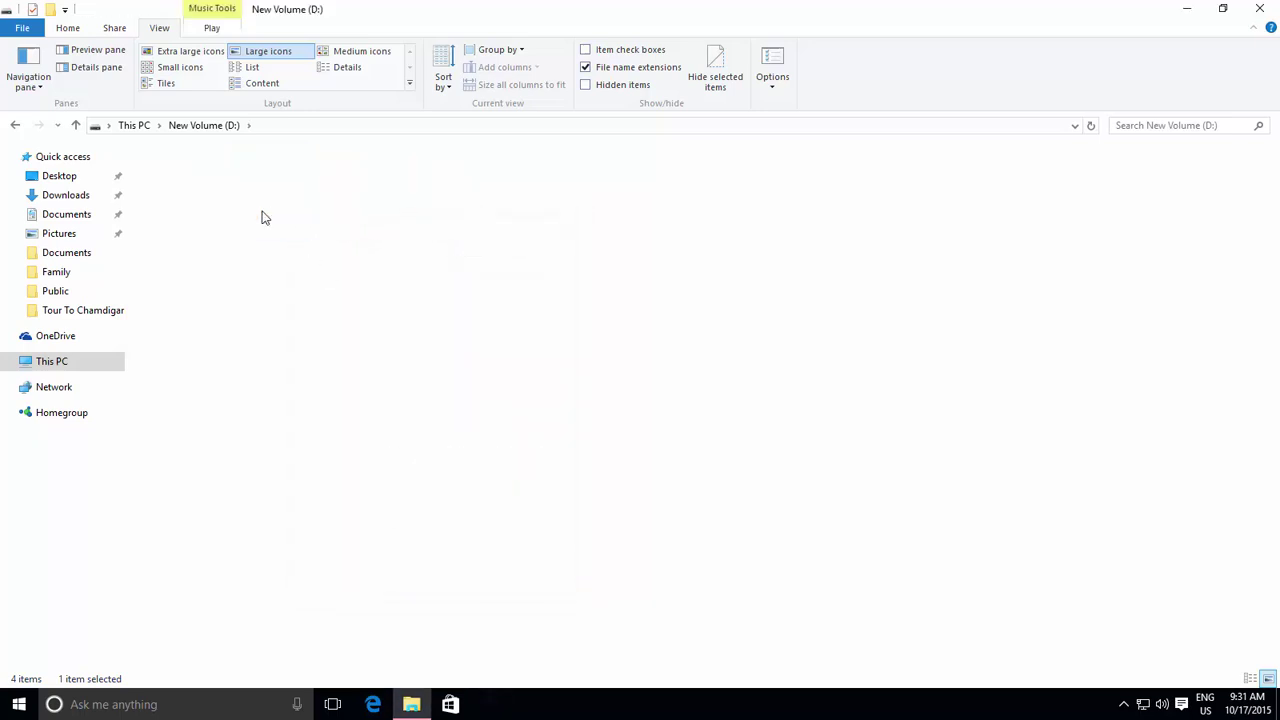
{"action": "double_click", "coordinate": [198, 180]}
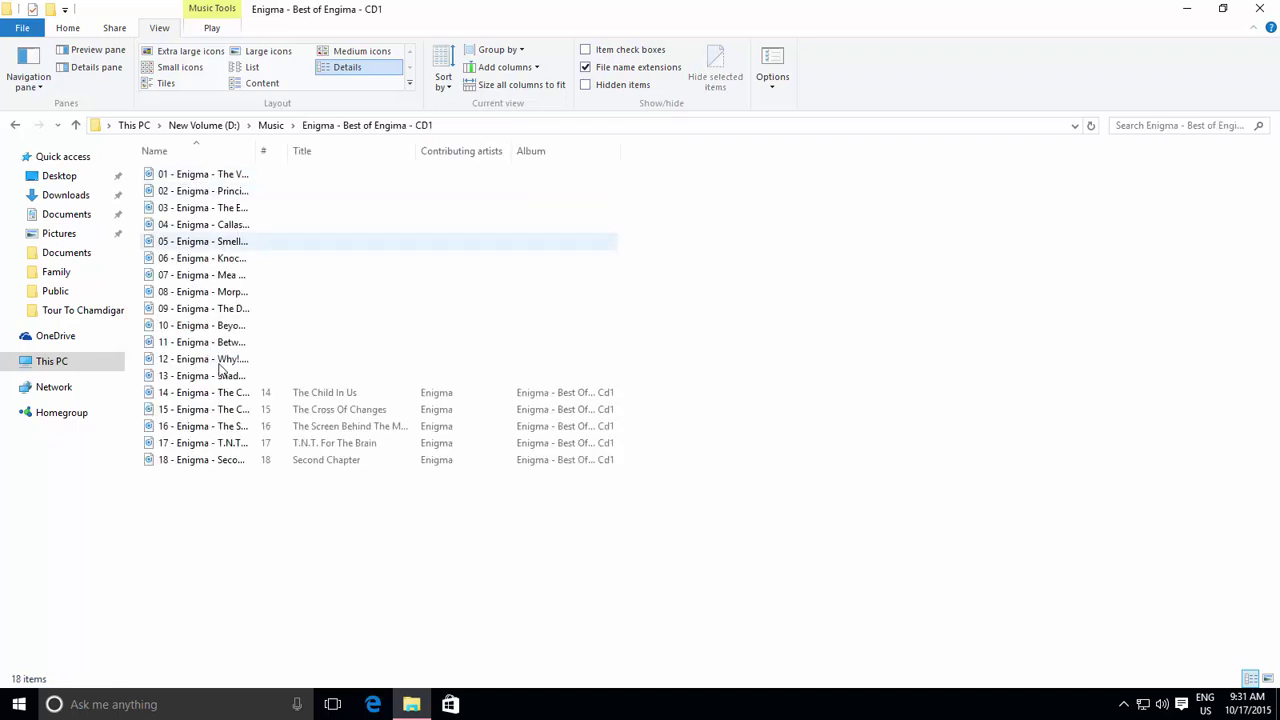
{"action": "left_click", "coordinate": [224, 31]}
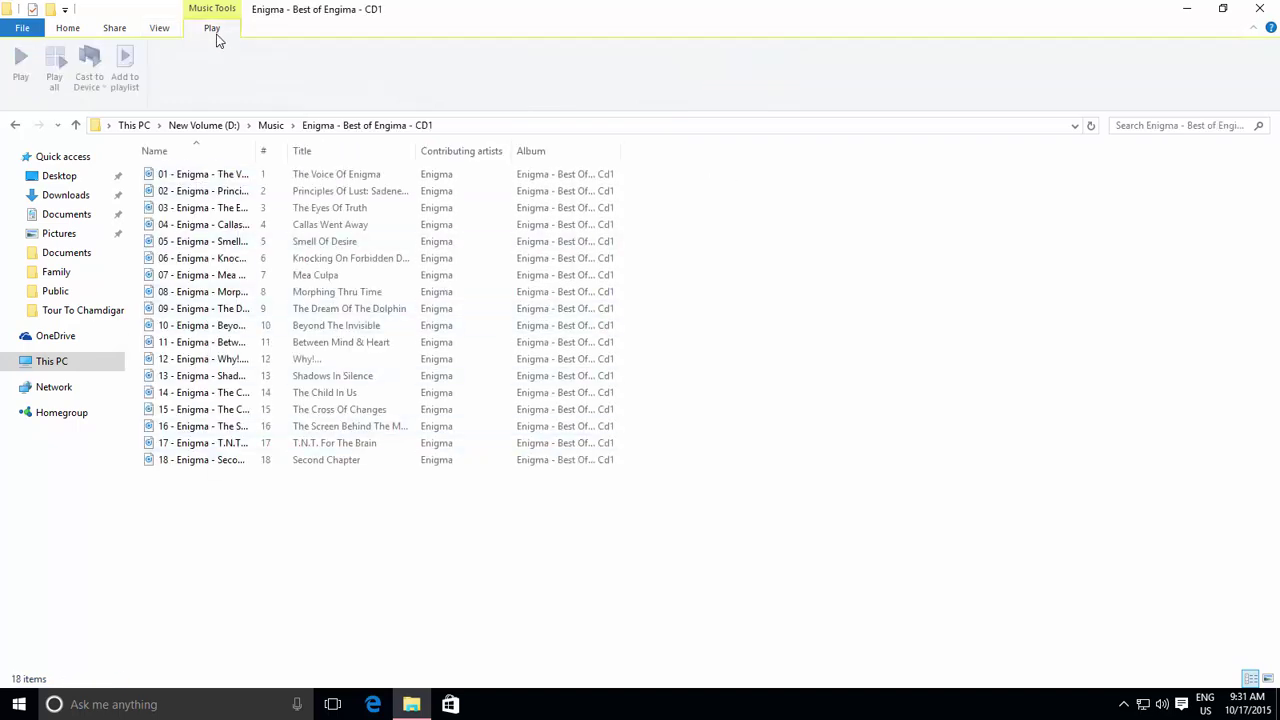
{"action": "left_click", "coordinate": [199, 208]}
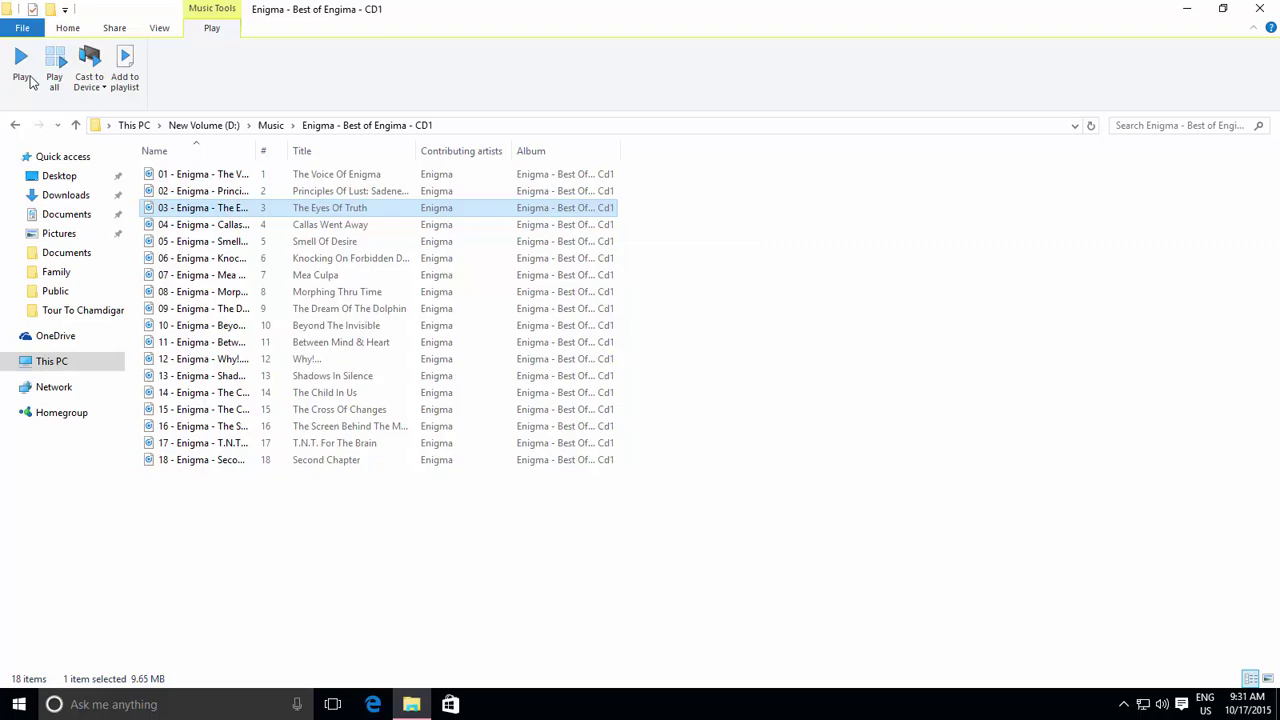